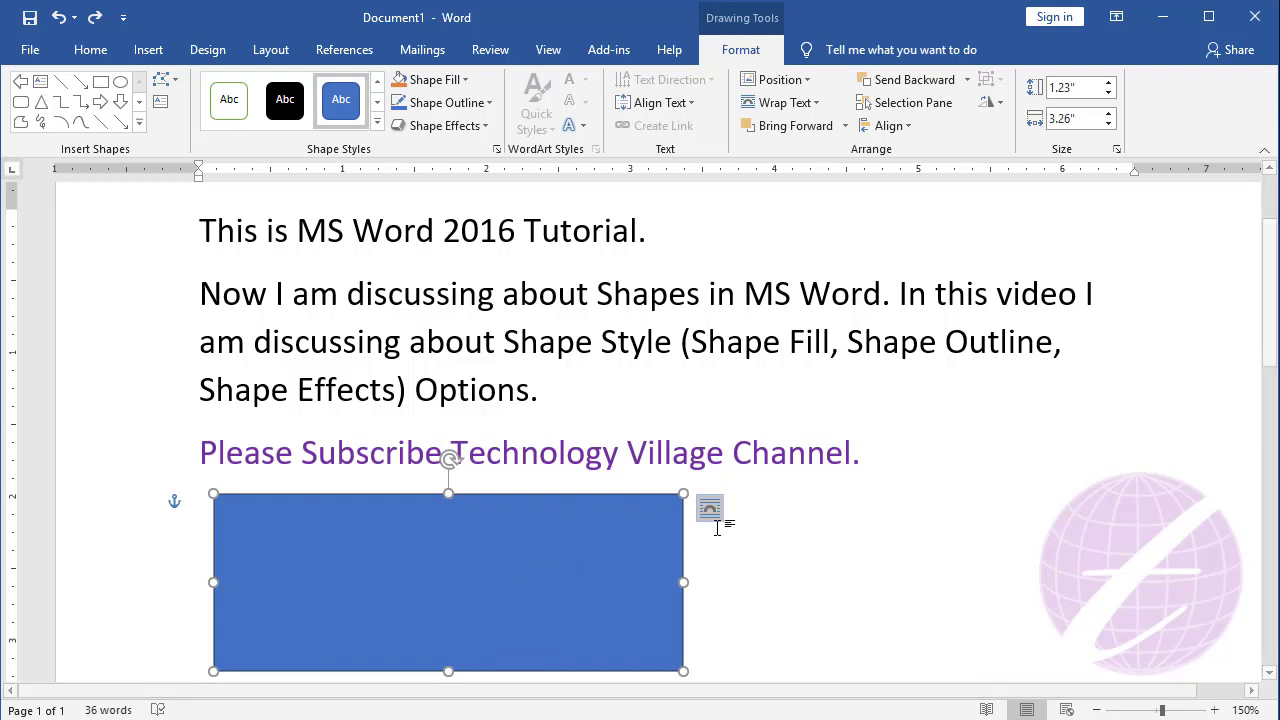
# Step: Try the green-outline and black-fill shape styles, then apply Colored Fill – Blue, Accent 1
pyautogui.click(751, 537)
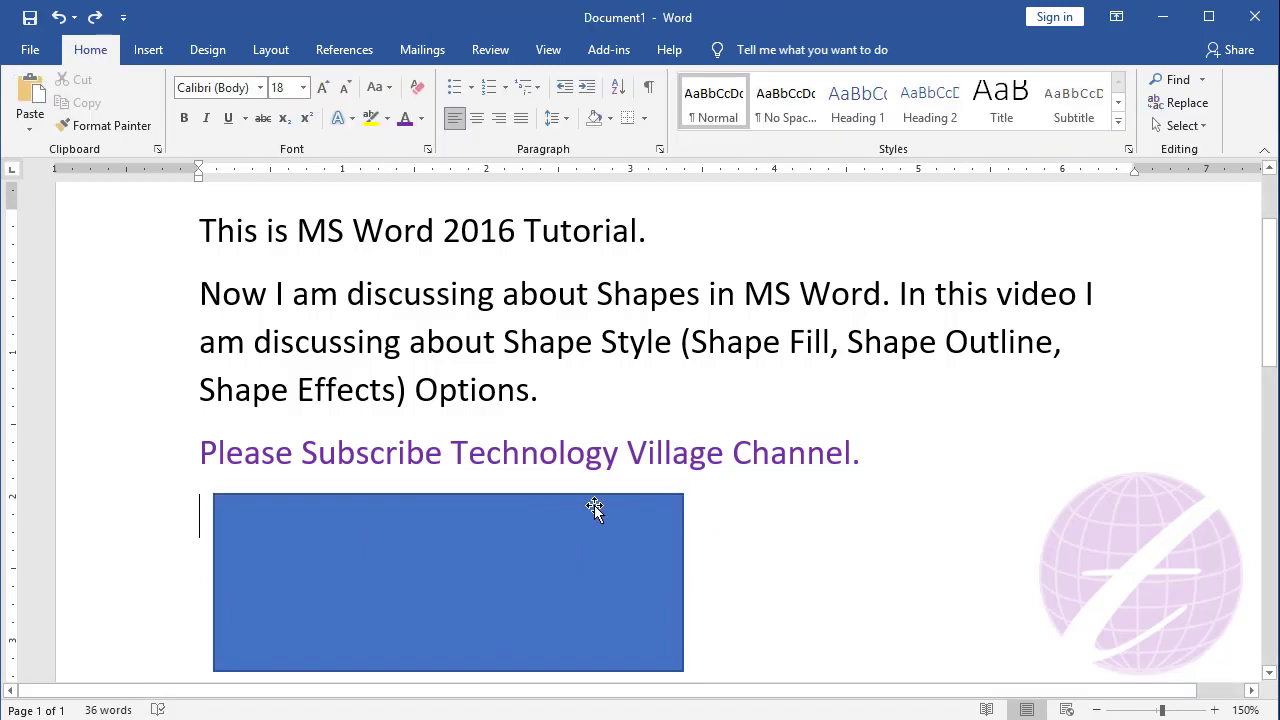
pyautogui.click(435, 565)
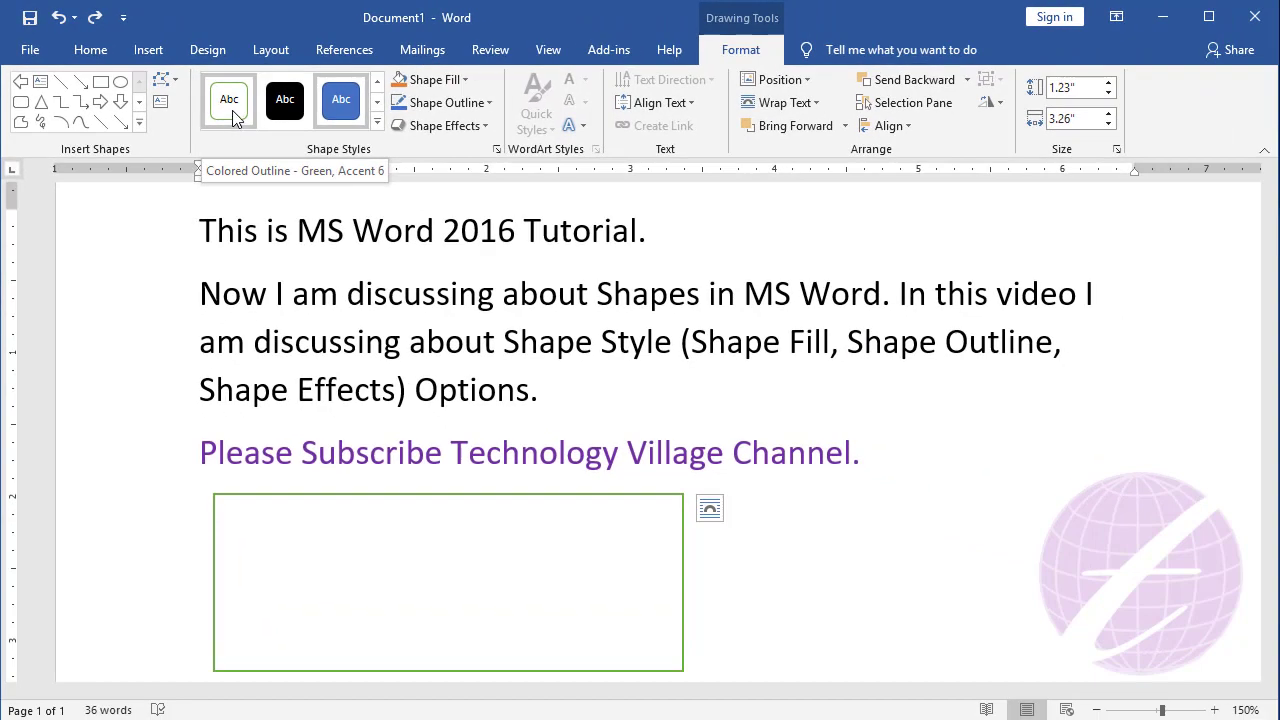
pyautogui.click(233, 118)
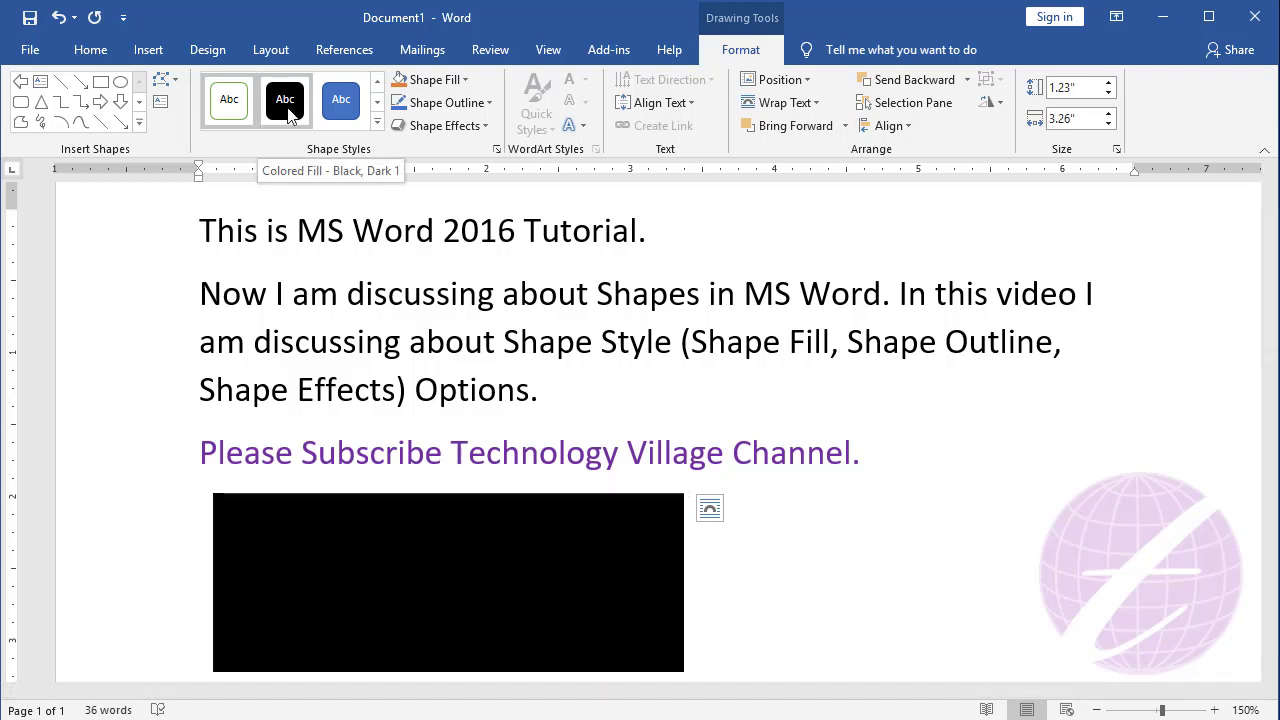
pyautogui.click(288, 112)
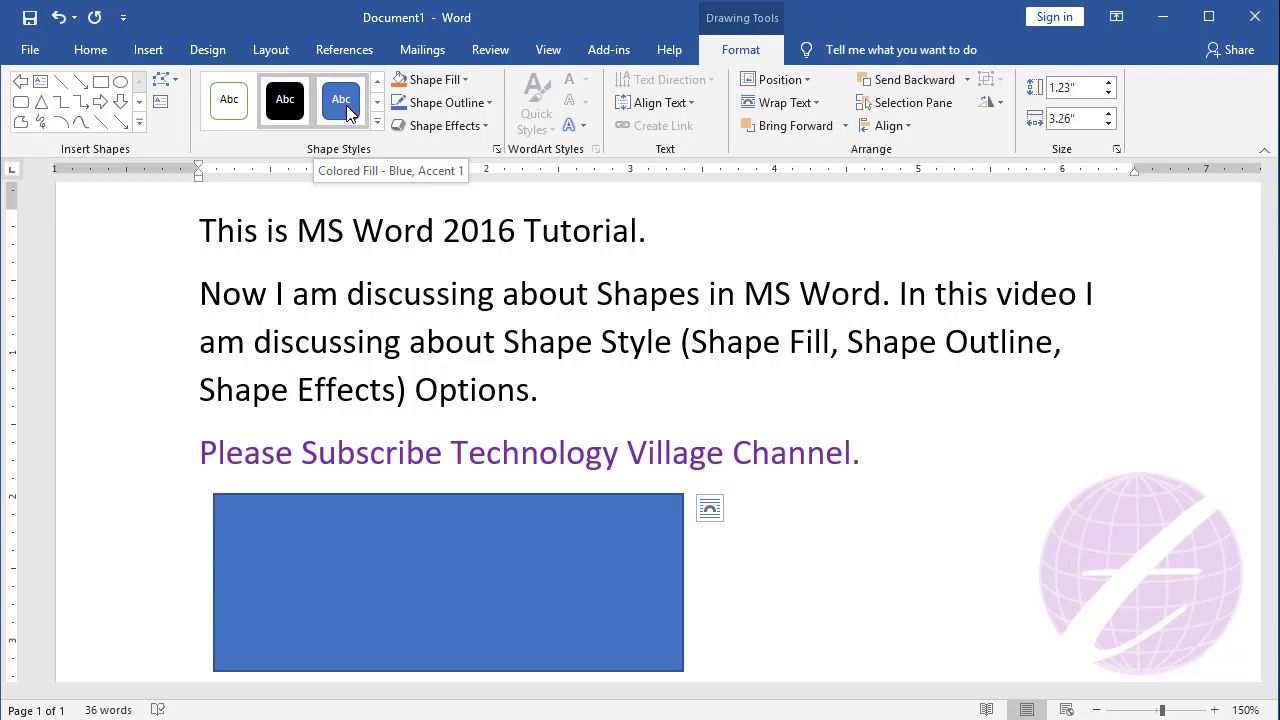
pyautogui.click(347, 113)
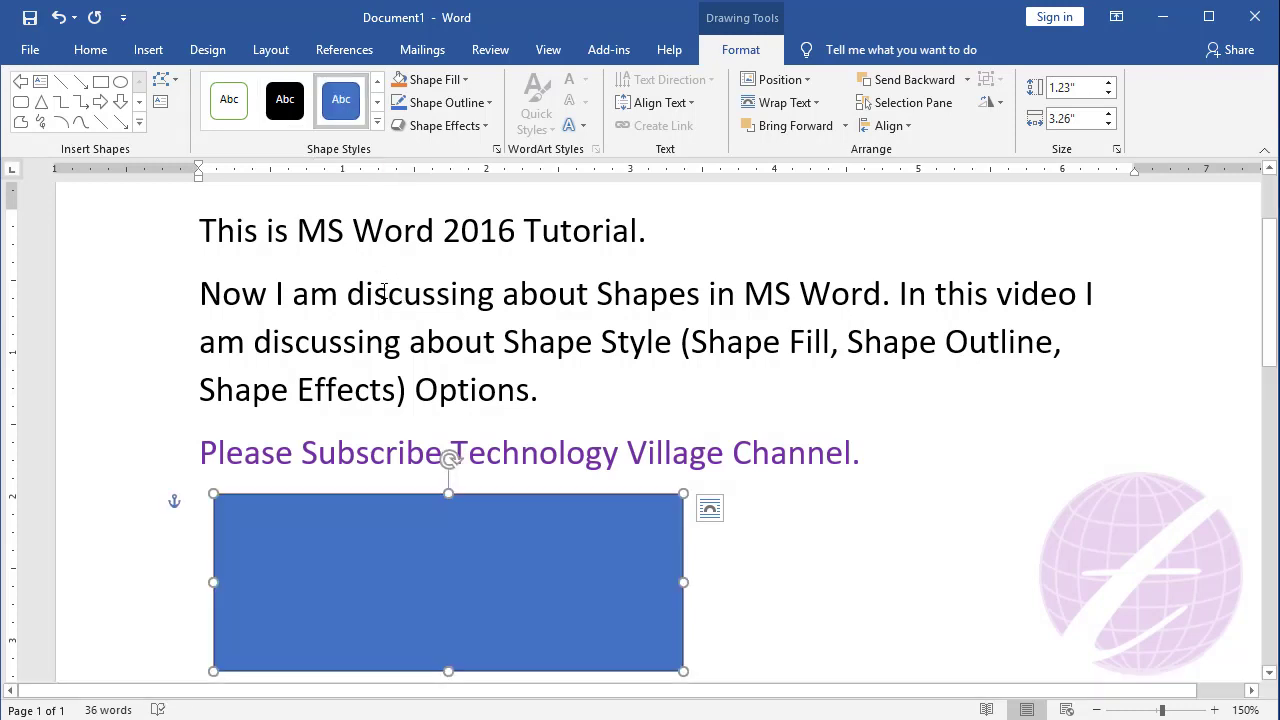
# Step: Move the rectangle to the right side of the page
pyautogui.click(377, 123)
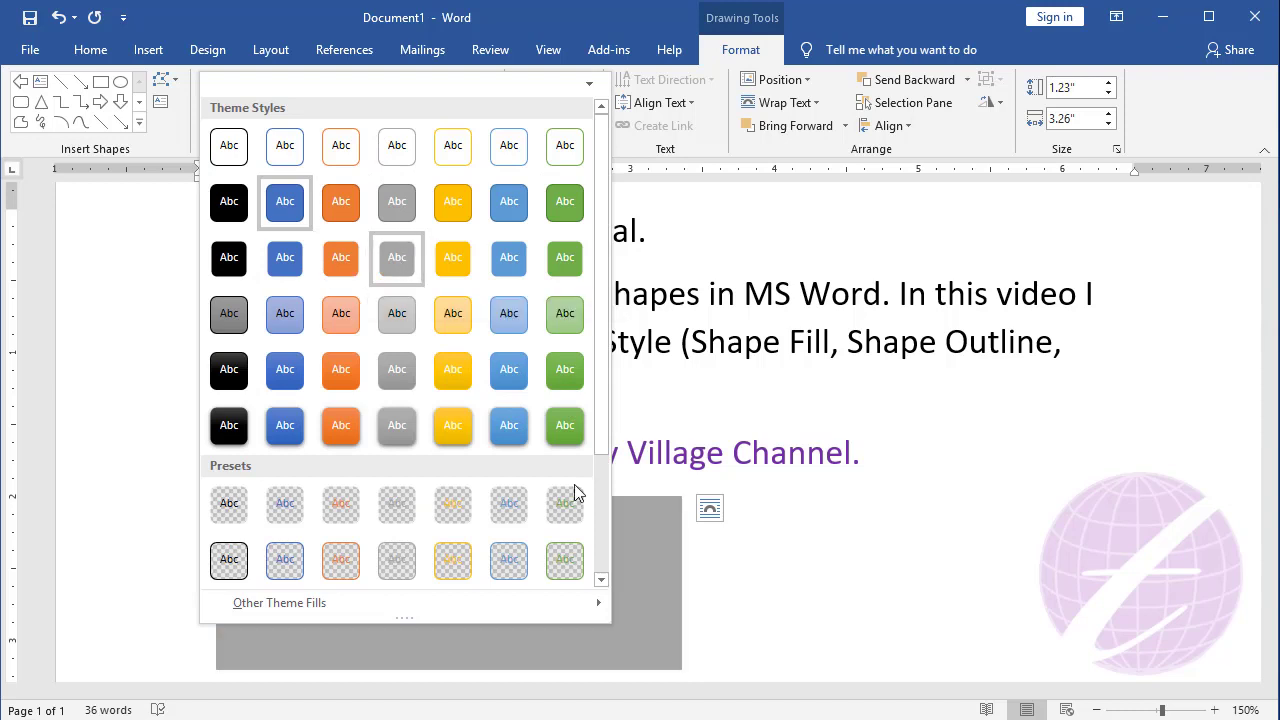
pyautogui.click(656, 554)
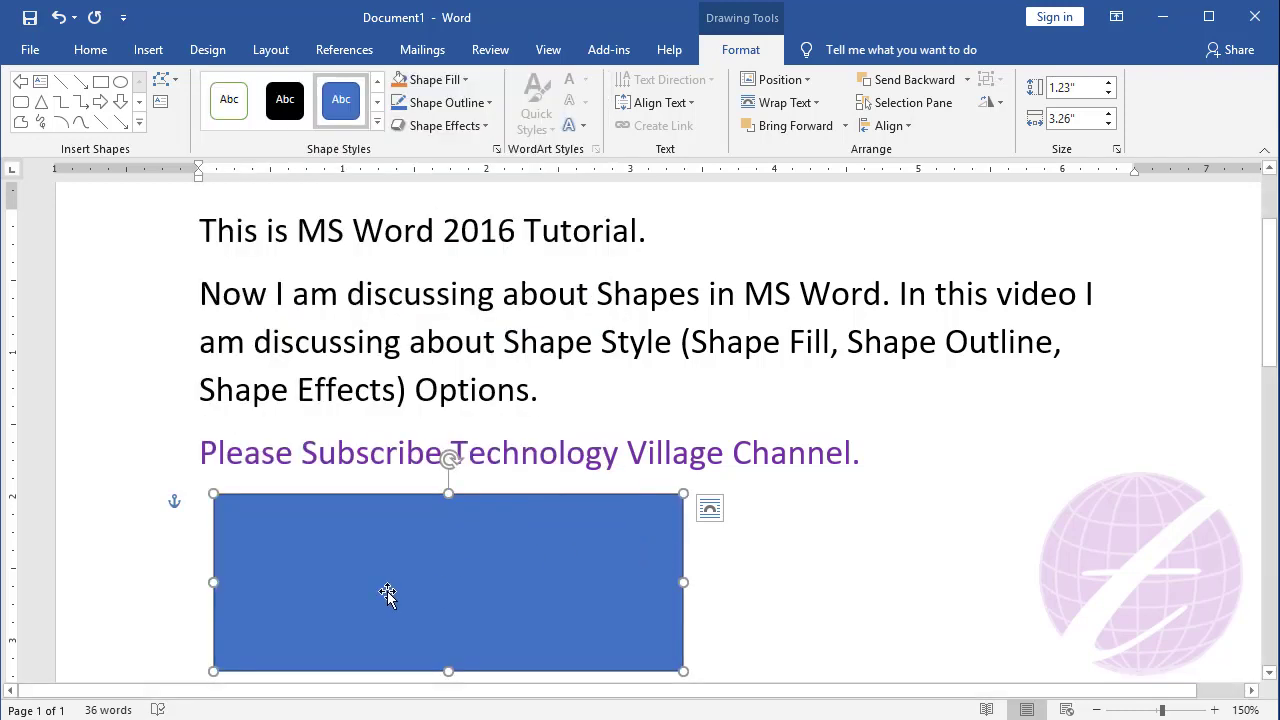
pyautogui.moveTo(393, 558); pyautogui.dragTo(766, 552)
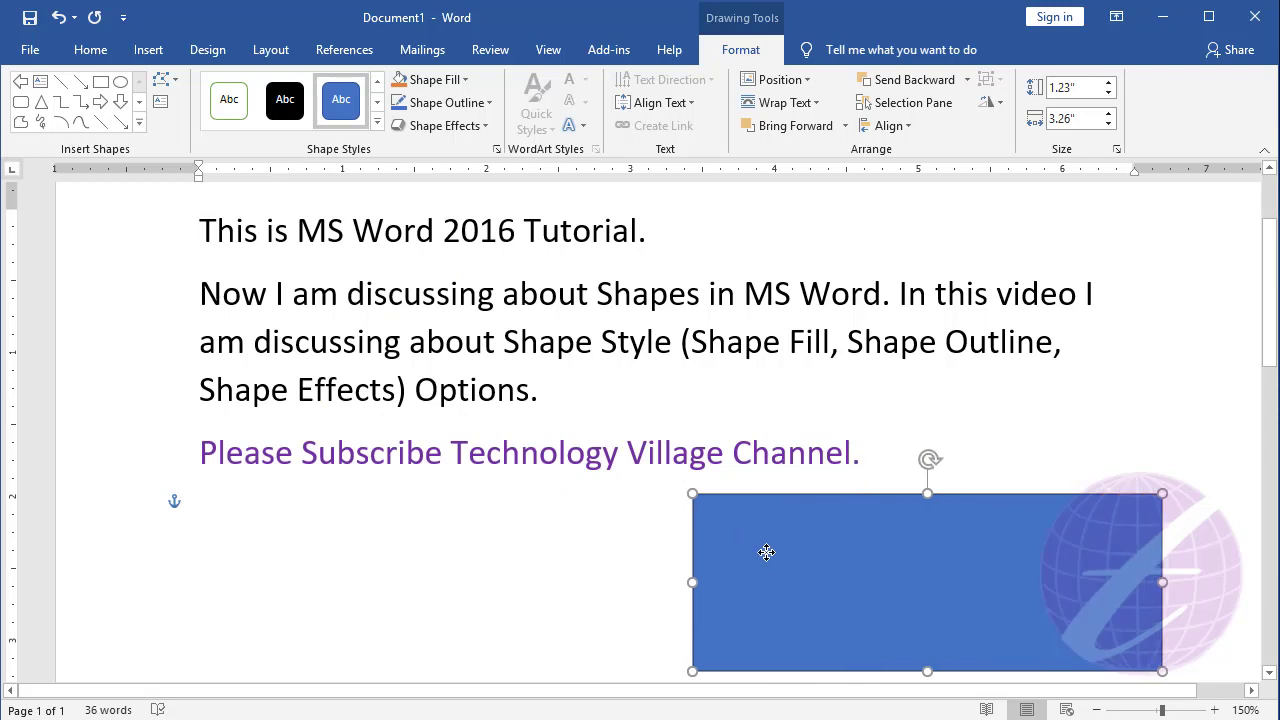
# Step: Try the gold fill style, then apply the white shape style with black outline
pyautogui.click(377, 122)
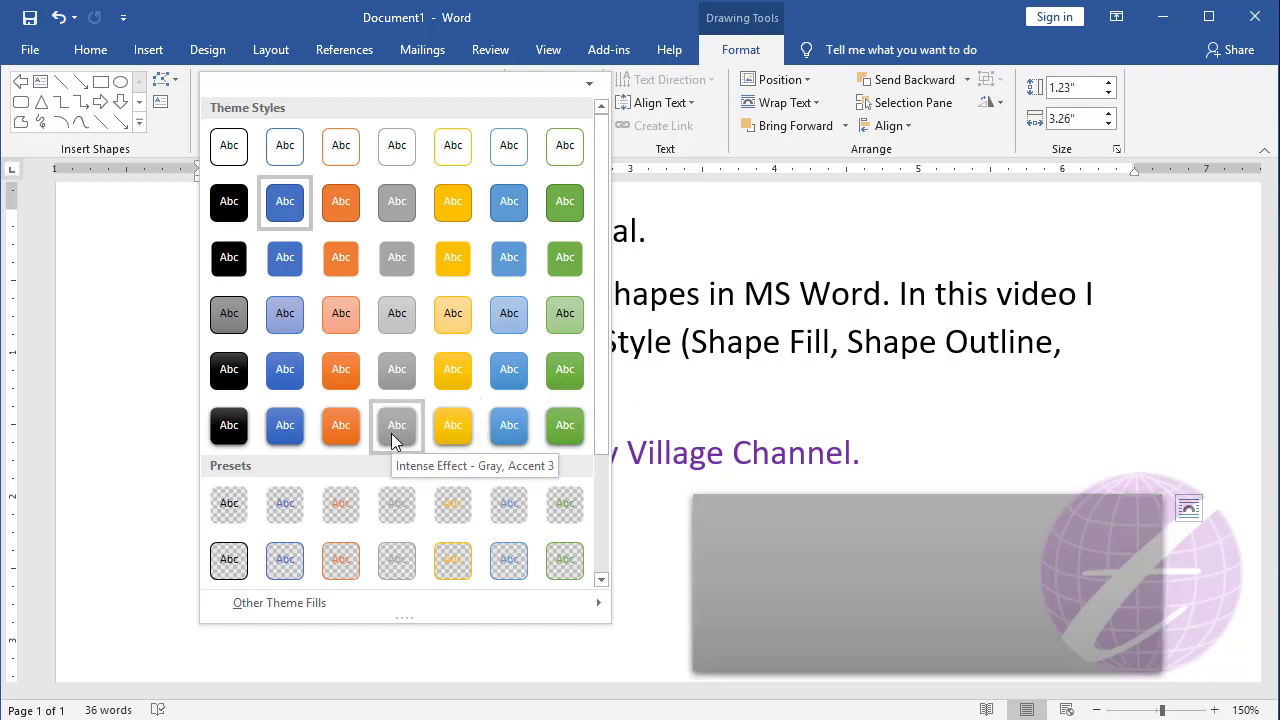
pyautogui.scroll(-3, 423, 391)
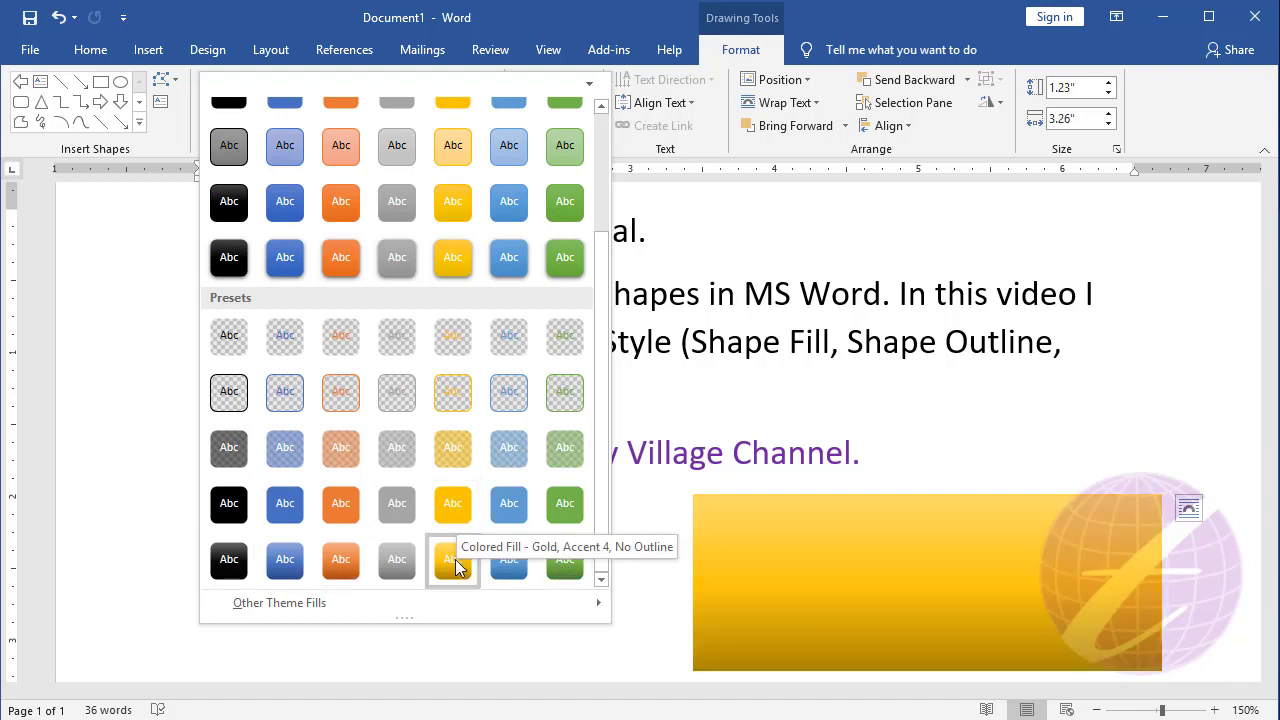
pyautogui.click(455, 563)
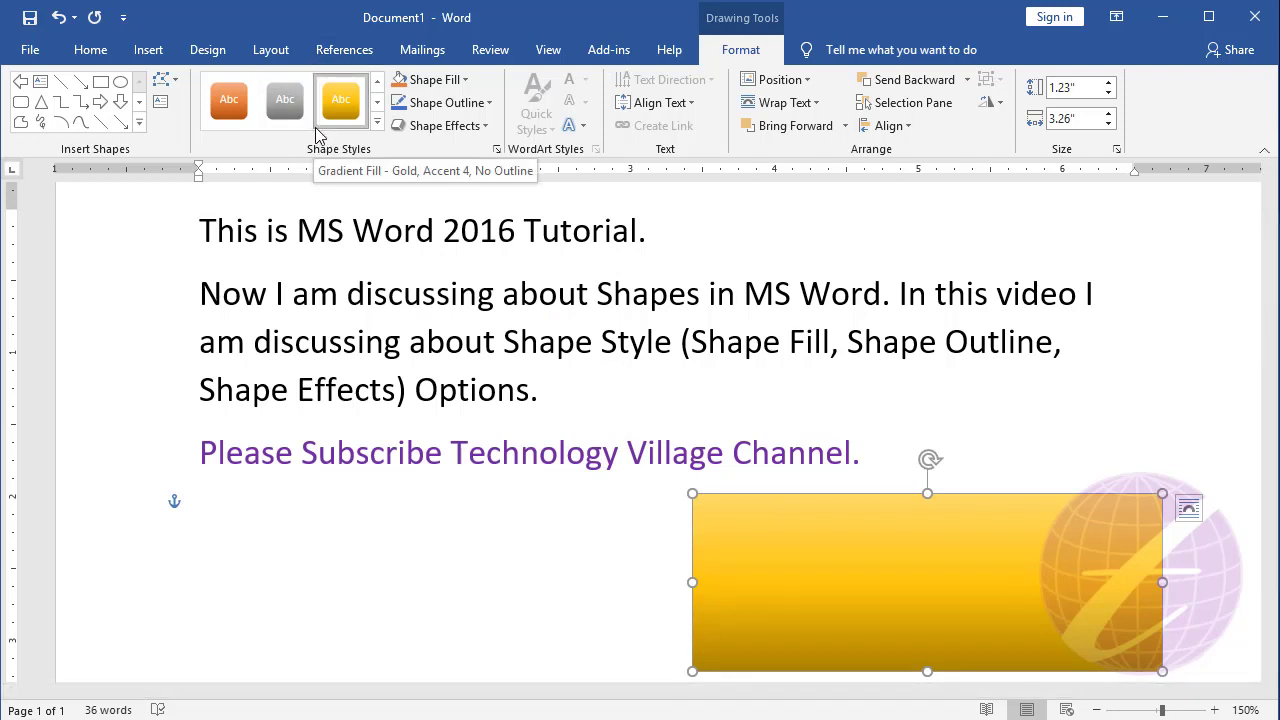
pyautogui.click(376, 122)
pyautogui.scroll(3, 351, 227)
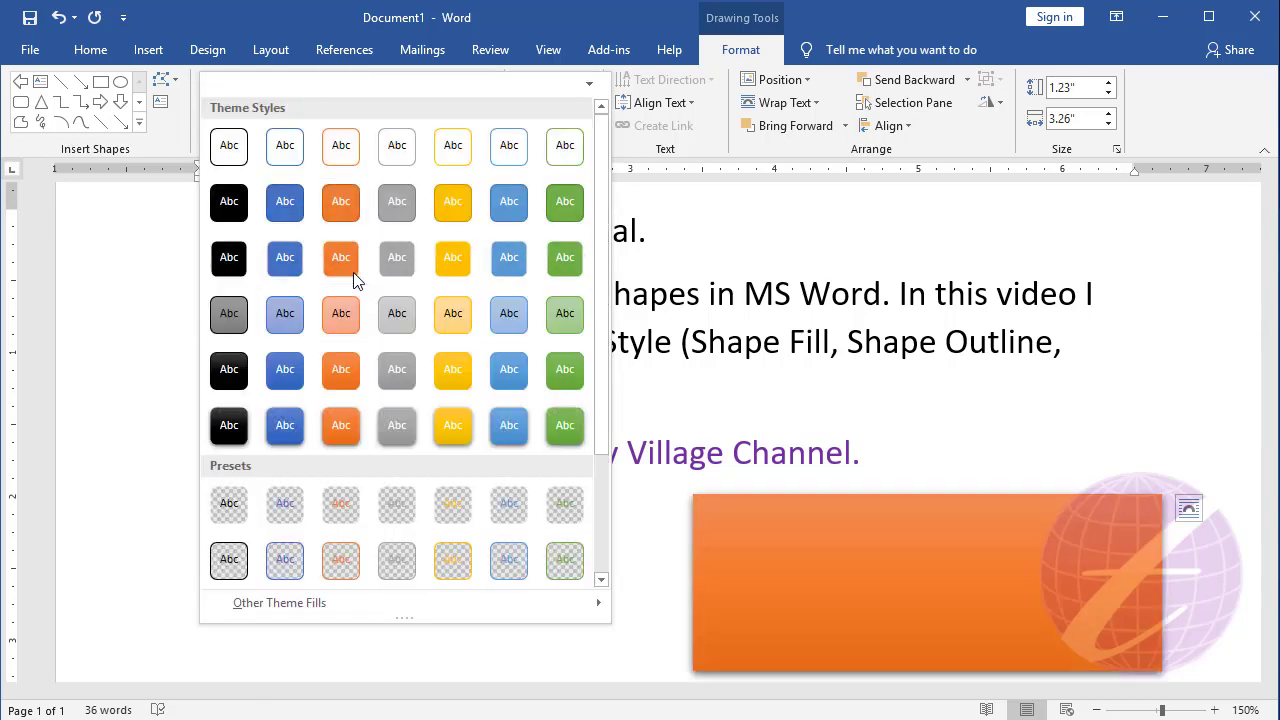
pyautogui.click(230, 150)
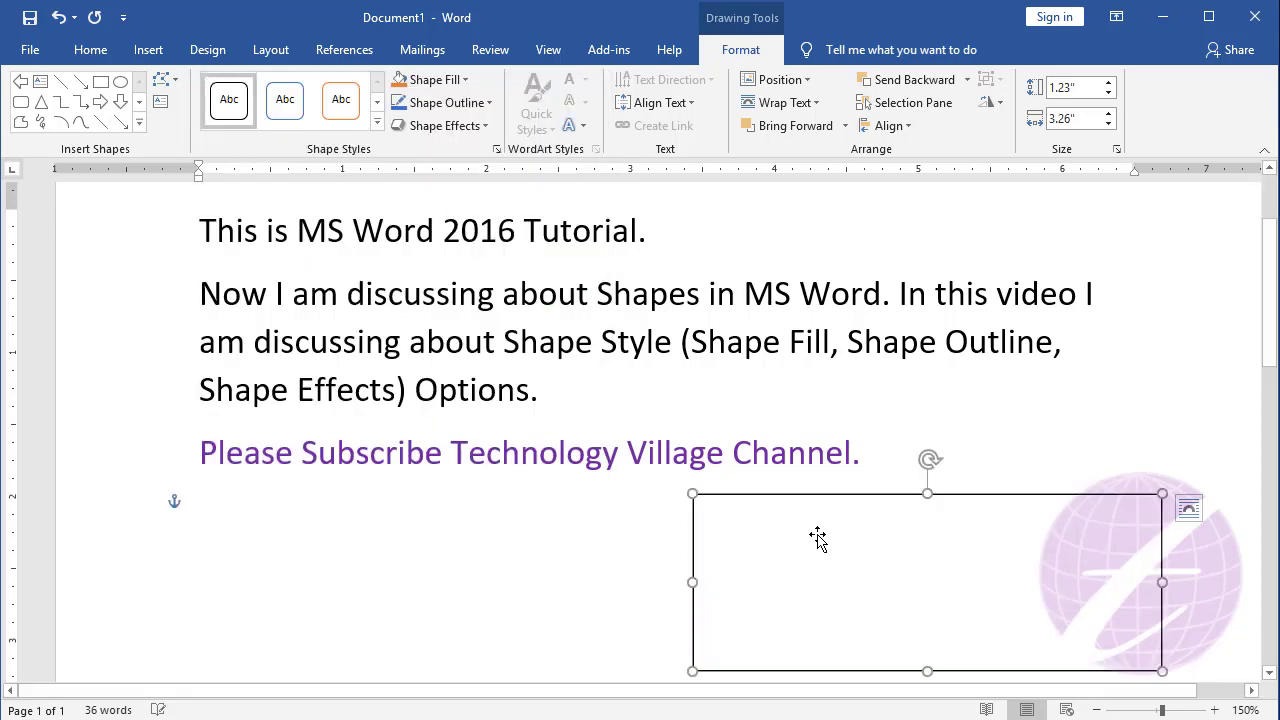
# Step: Try a Gold, Accent 4, Darker 25% fill on the rectangle, then set it to No Fill
pyautogui.click(853, 452)
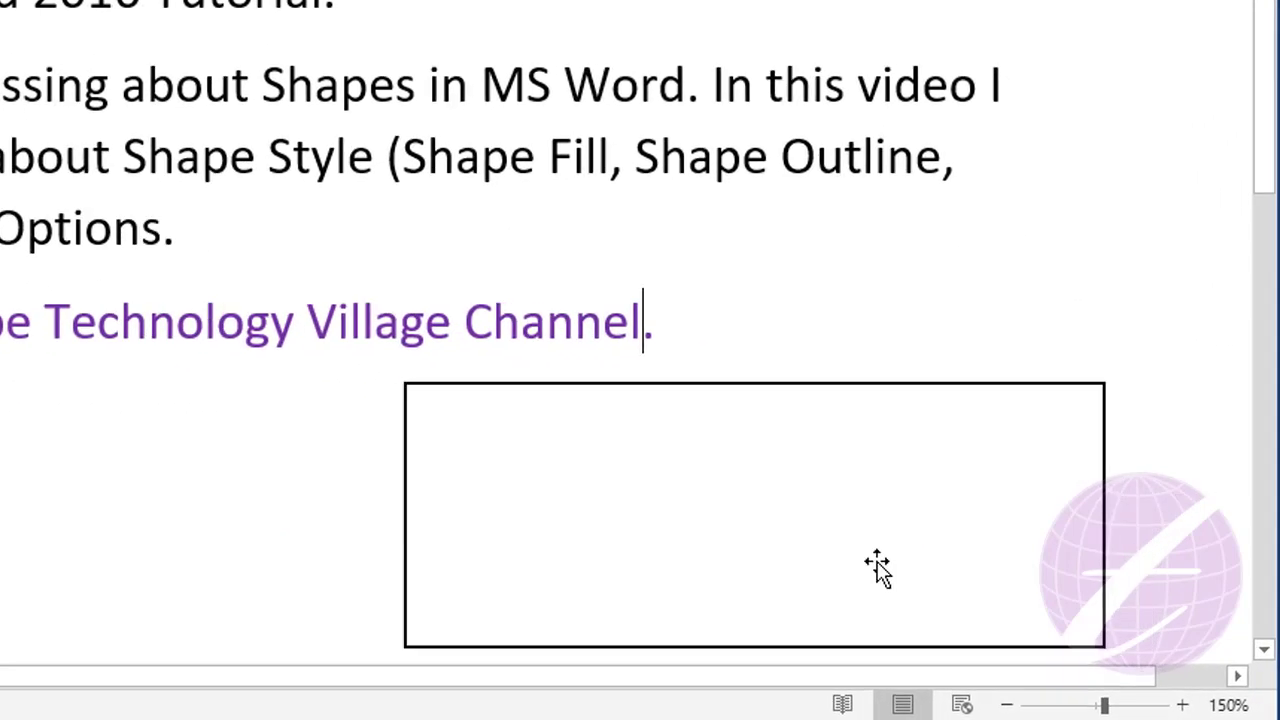
pyautogui.click(535, 455)
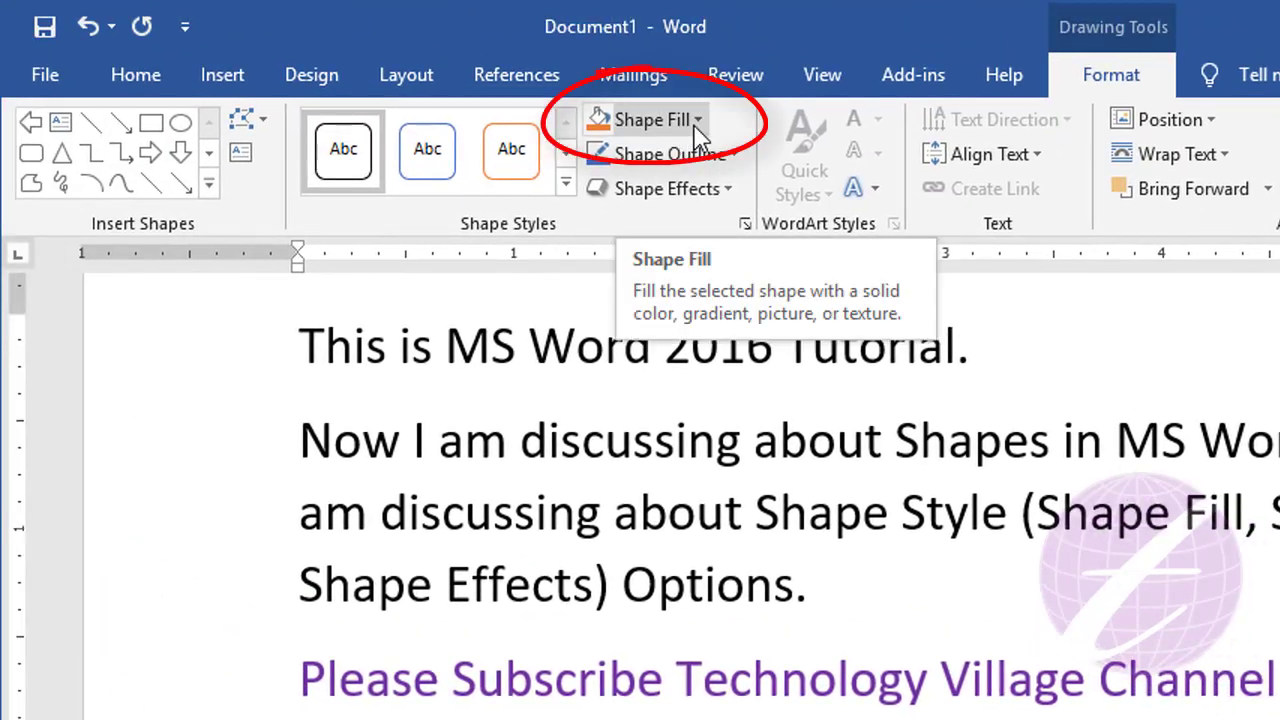
pyautogui.click(694, 128)
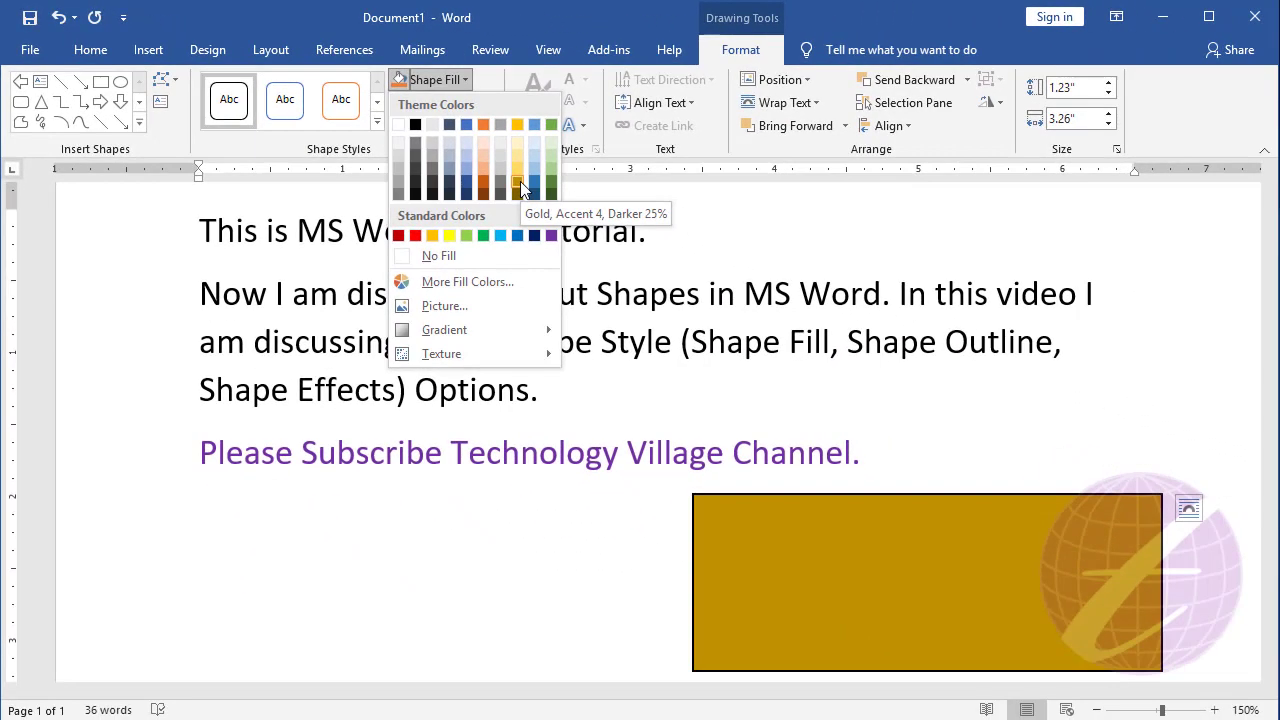
pyautogui.click(516, 184)
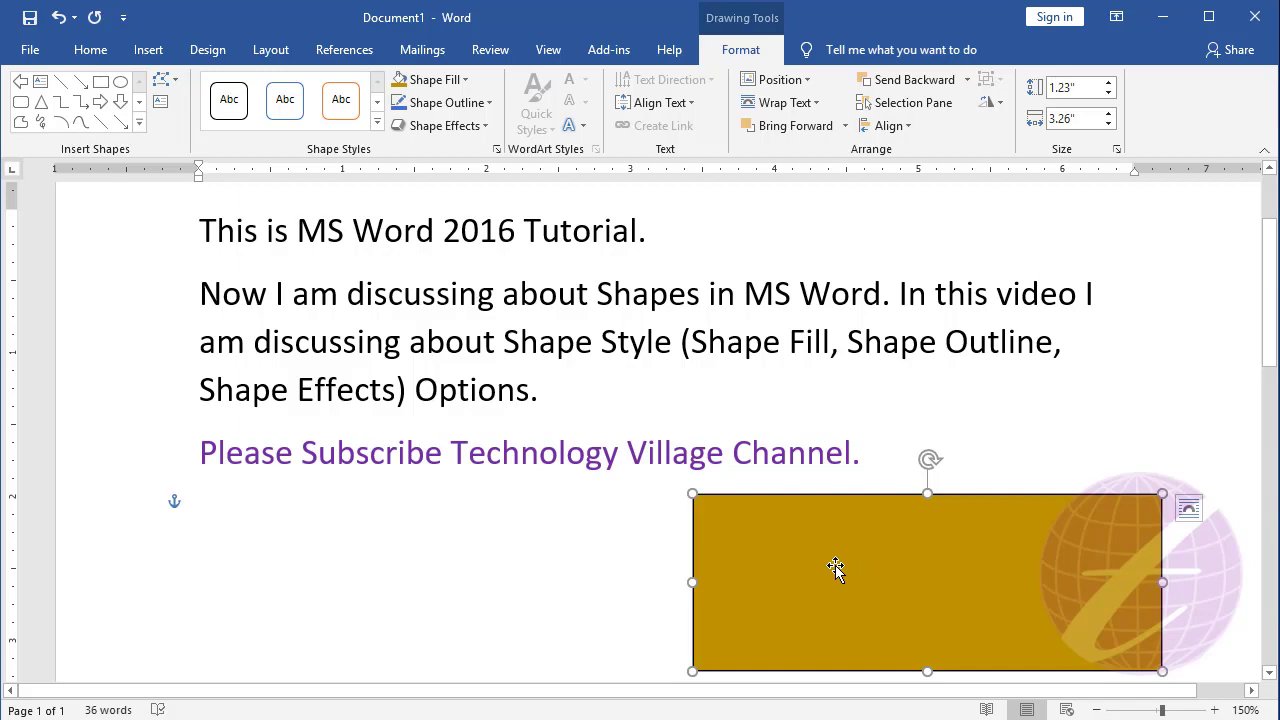
pyautogui.click(452, 77)
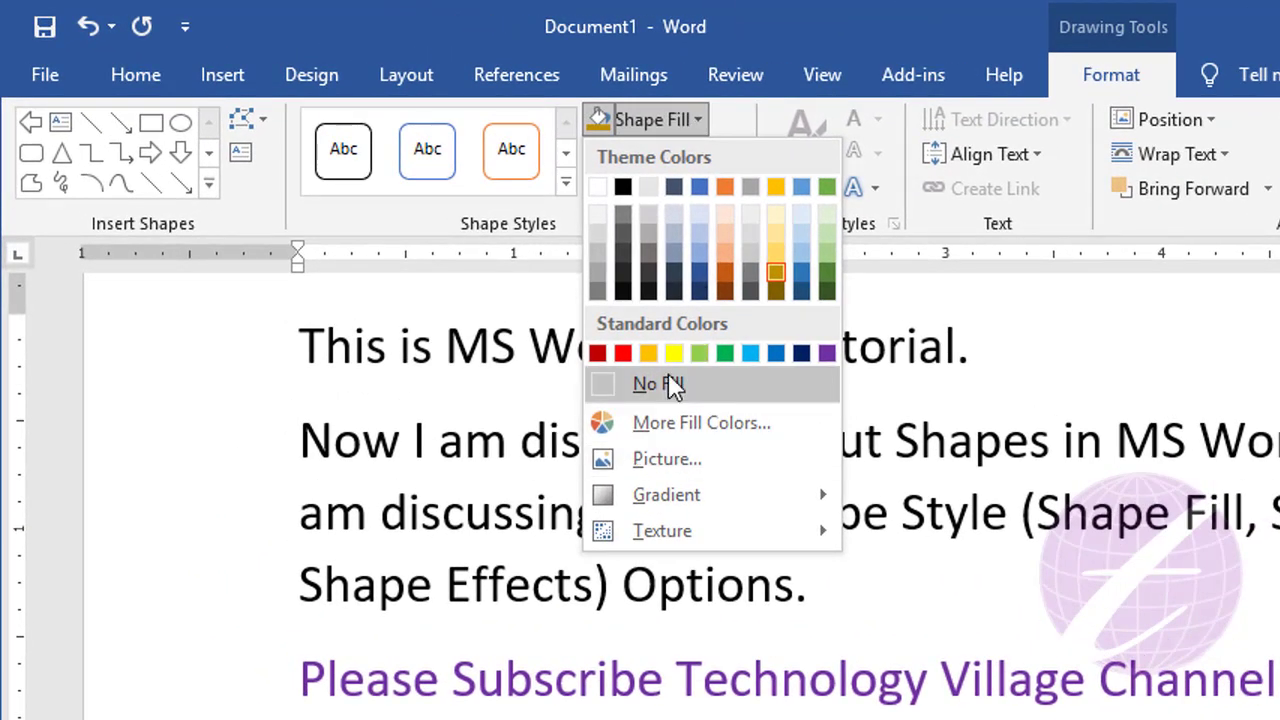
pyautogui.click(669, 380)
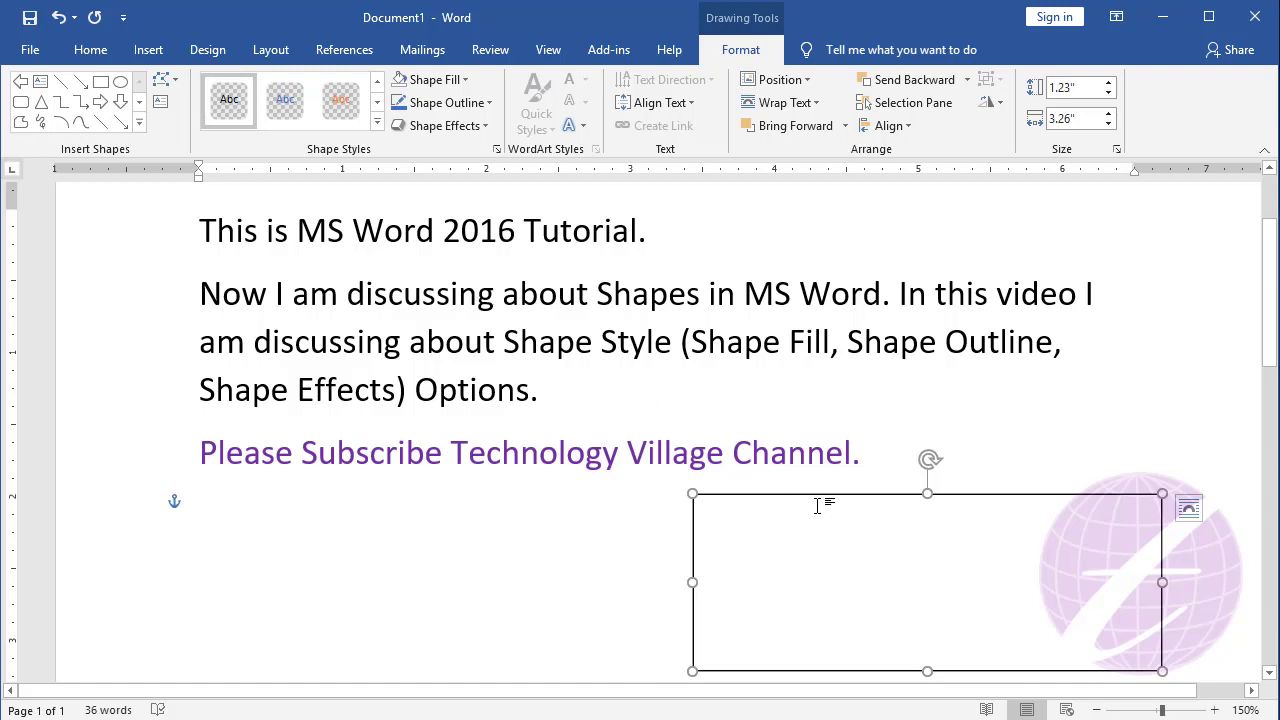
# Step: Try a light grey fill on the rectangle, then remove it
pyautogui.click(446, 83)
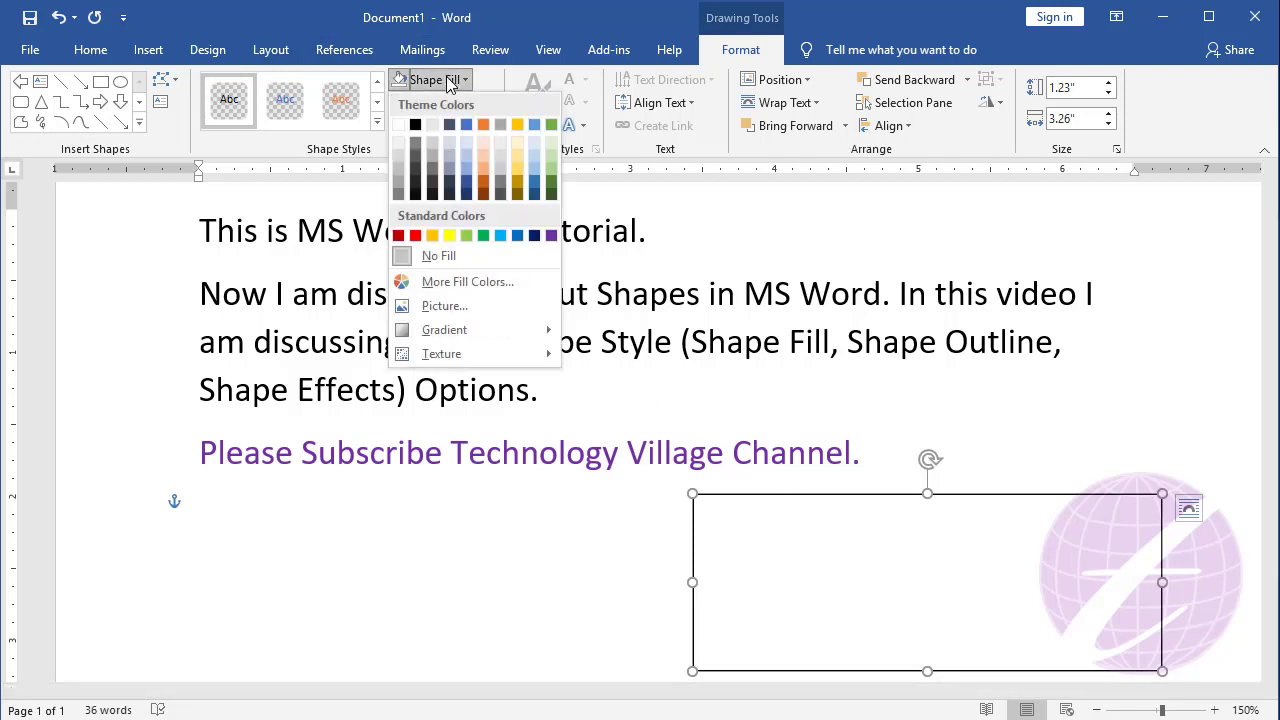
pyautogui.click(399, 142)
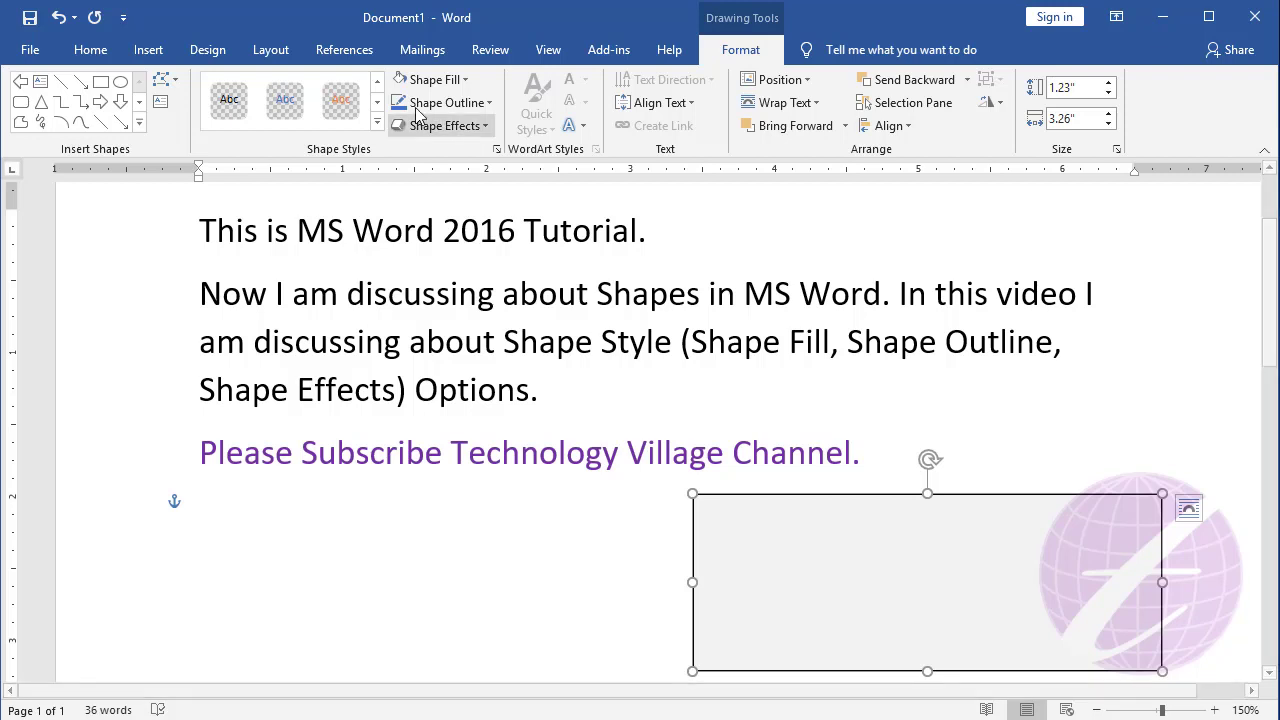
pyautogui.click(435, 79)
pyautogui.click(449, 258)
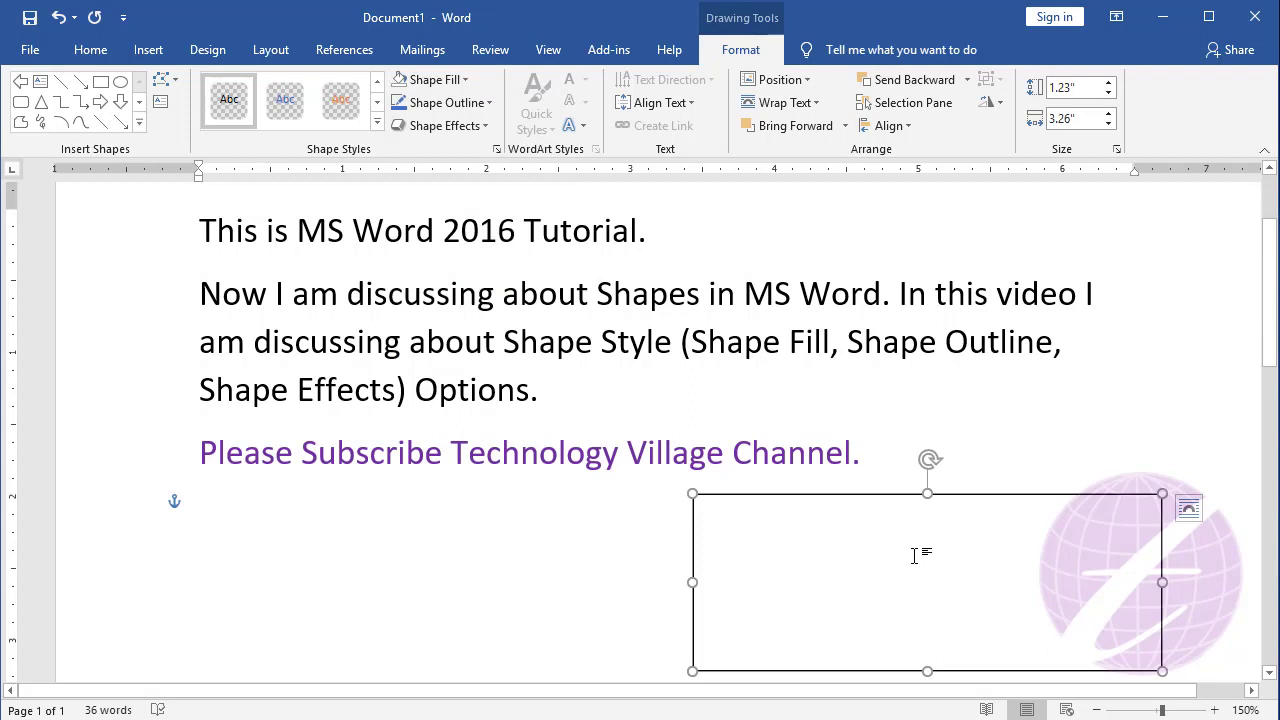
# Step: Nudge the rectangle up and left over the paragraph, leaving it with no fill
pyautogui.click(420, 79)
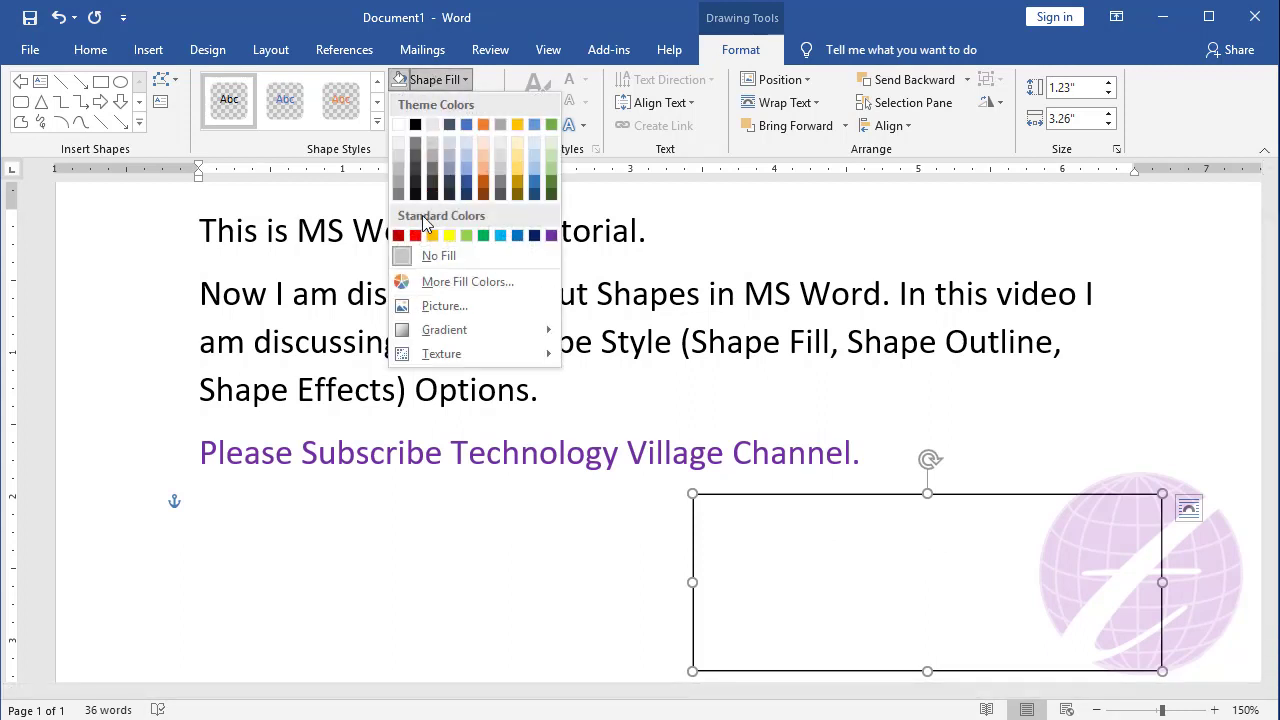
pyautogui.click(400, 145)
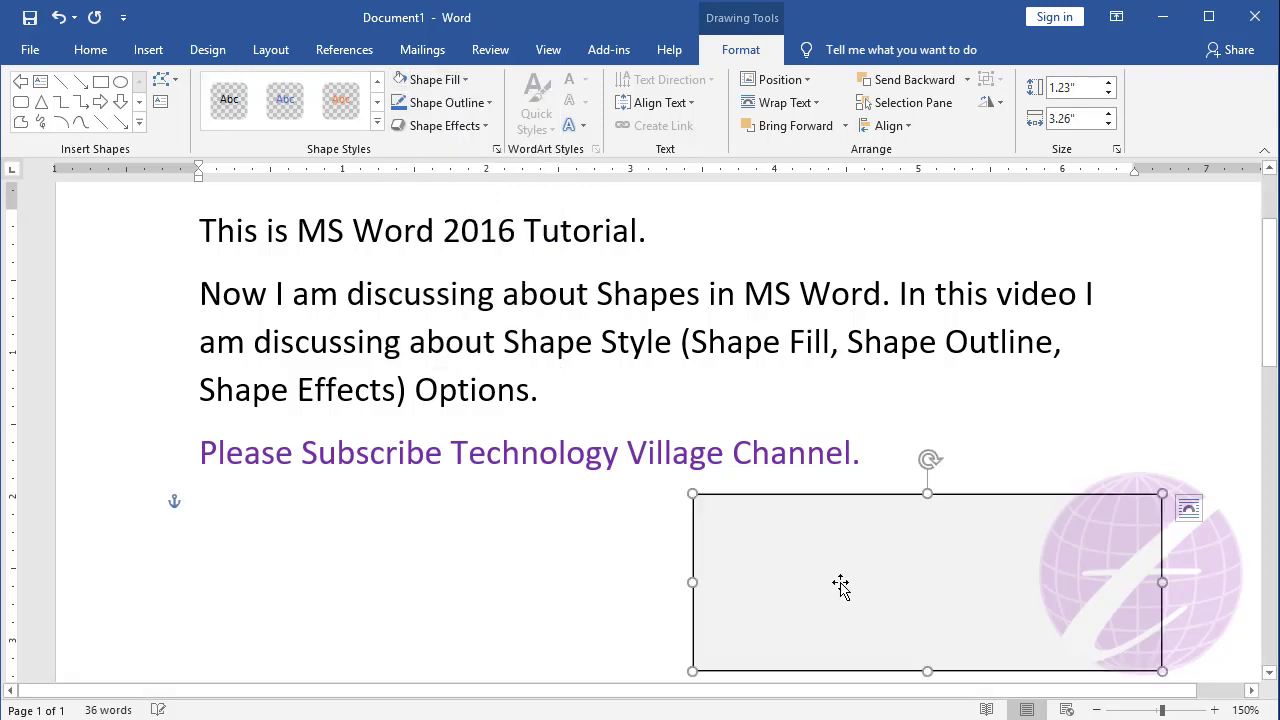
pyautogui.moveTo(840, 586)
pyautogui.mouseDown()
pyautogui.moveTo(723, 375)
pyautogui.moveTo(717, 339)
pyautogui.mouseUp()
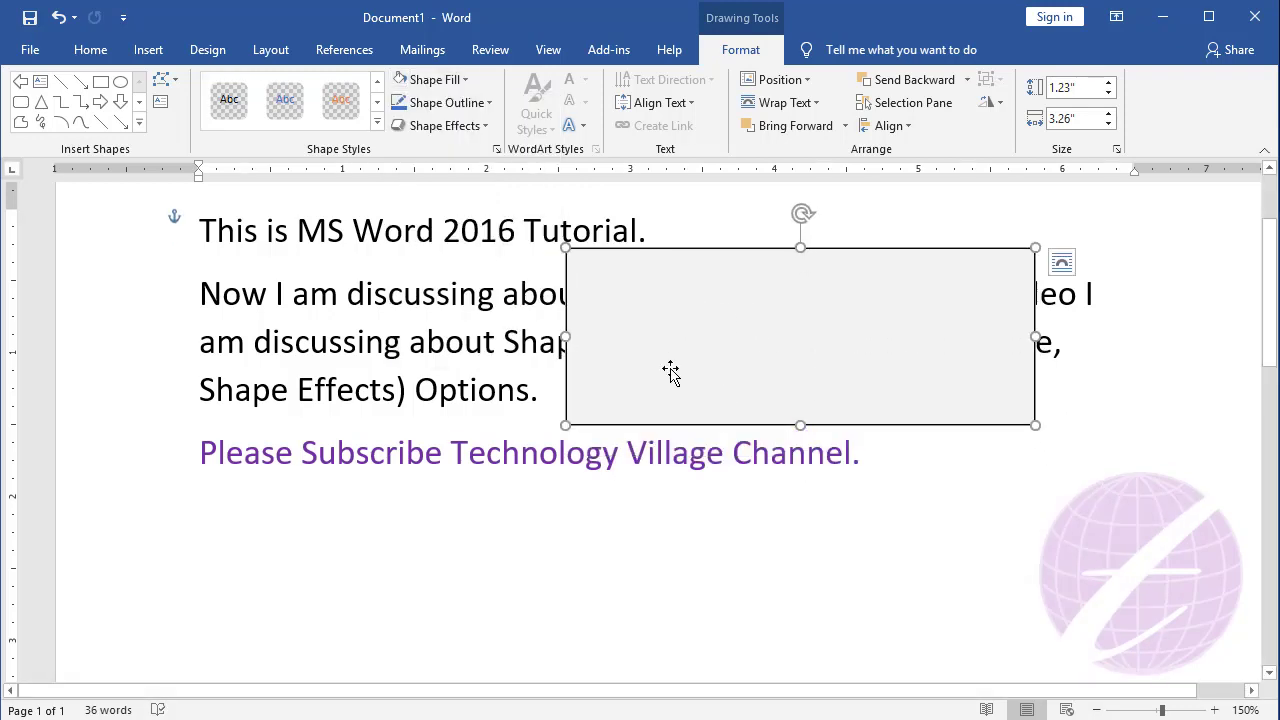
pyautogui.click(428, 80)
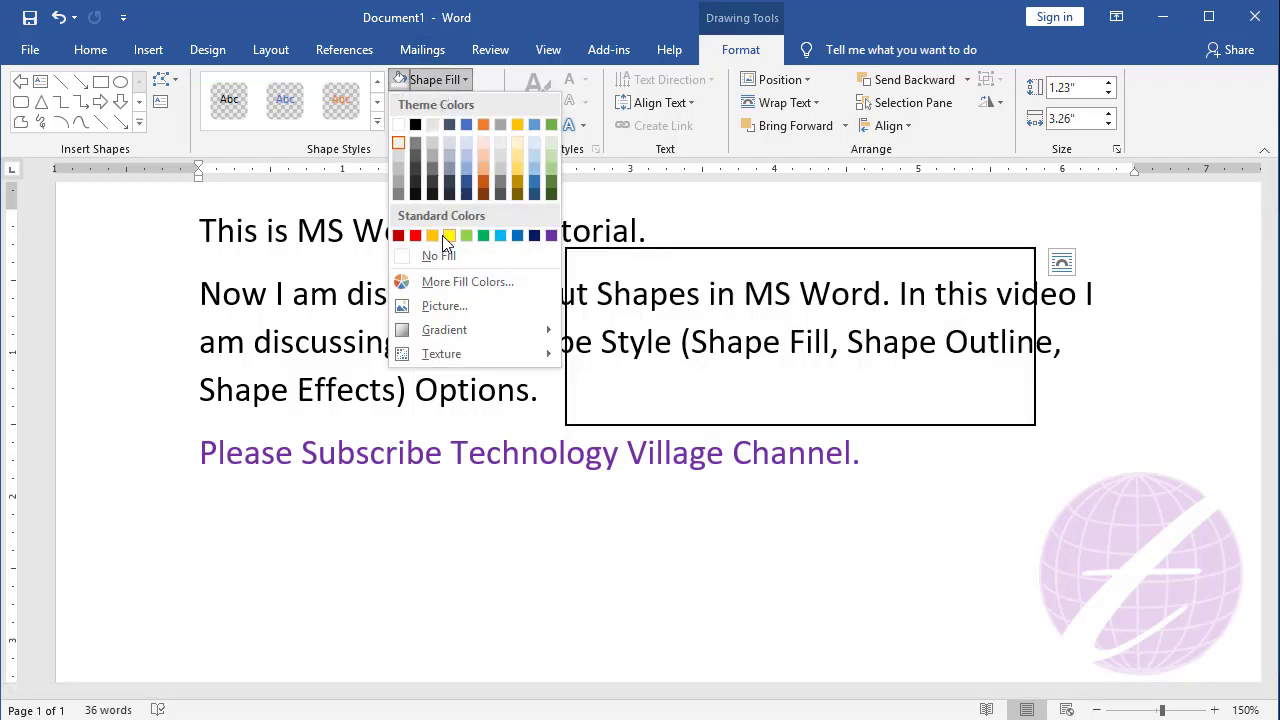
pyautogui.click(438, 255)
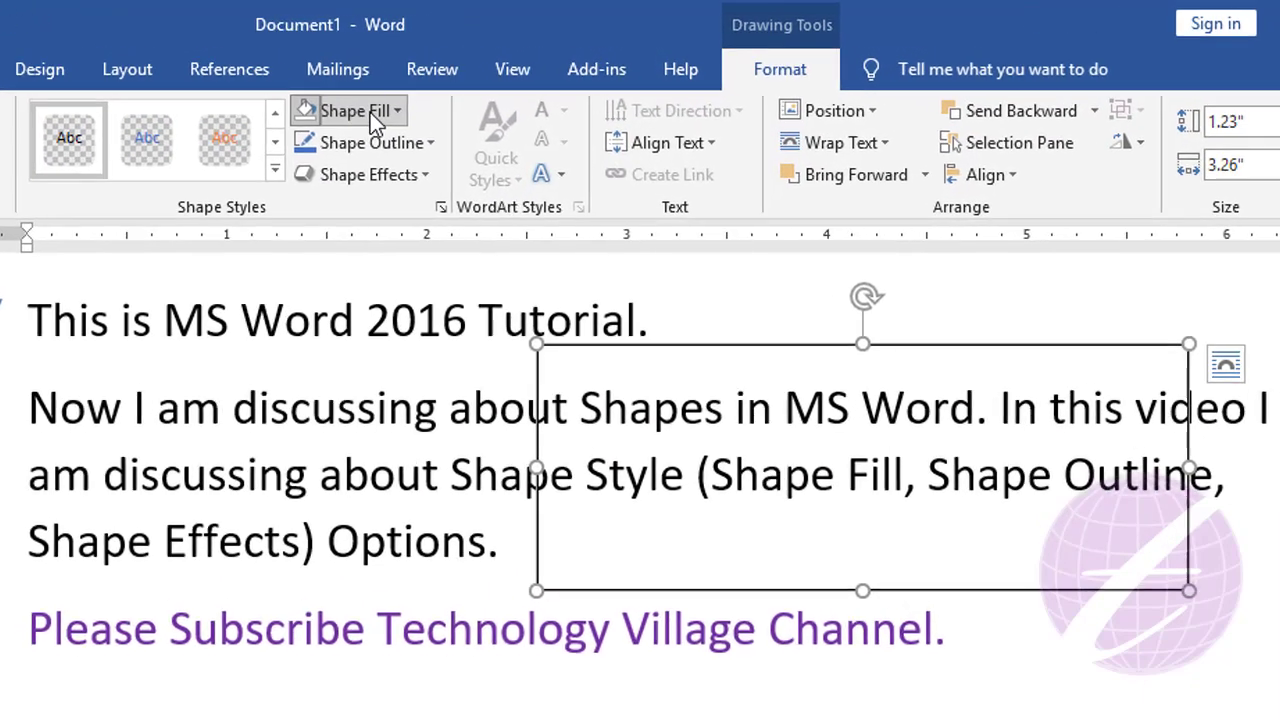
pyautogui.click(445, 82)
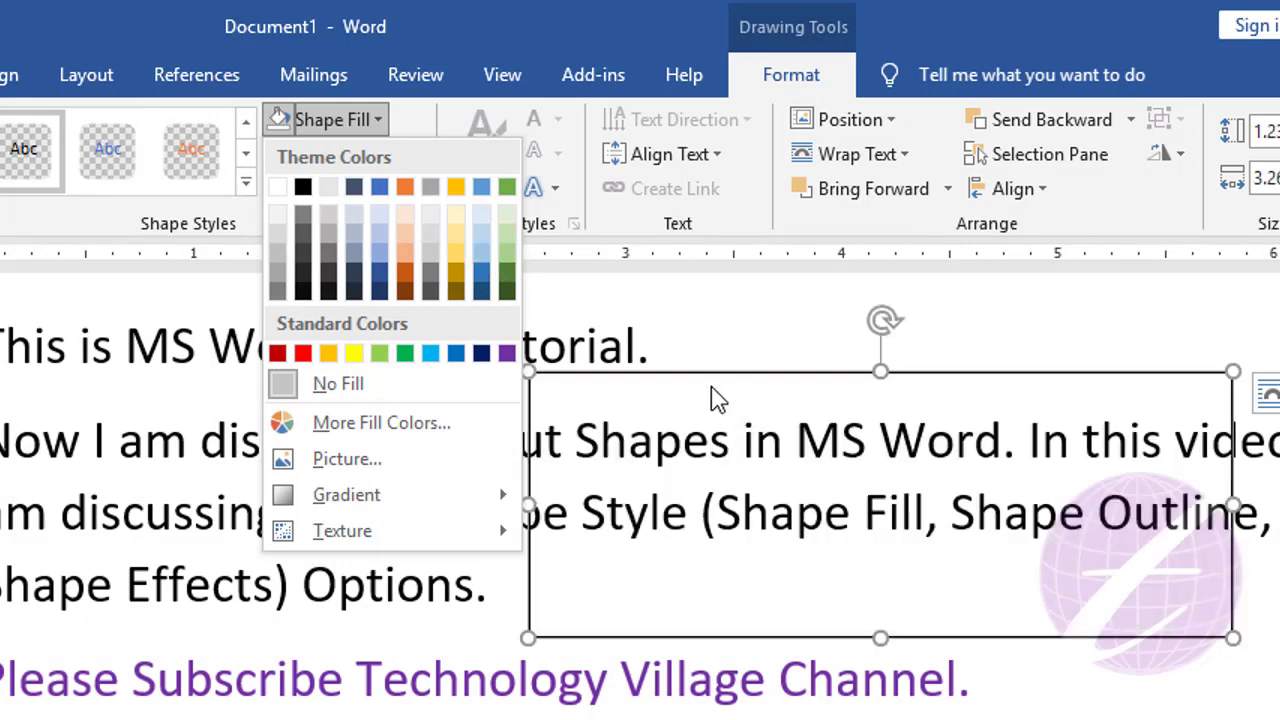
pyautogui.click(717, 378)
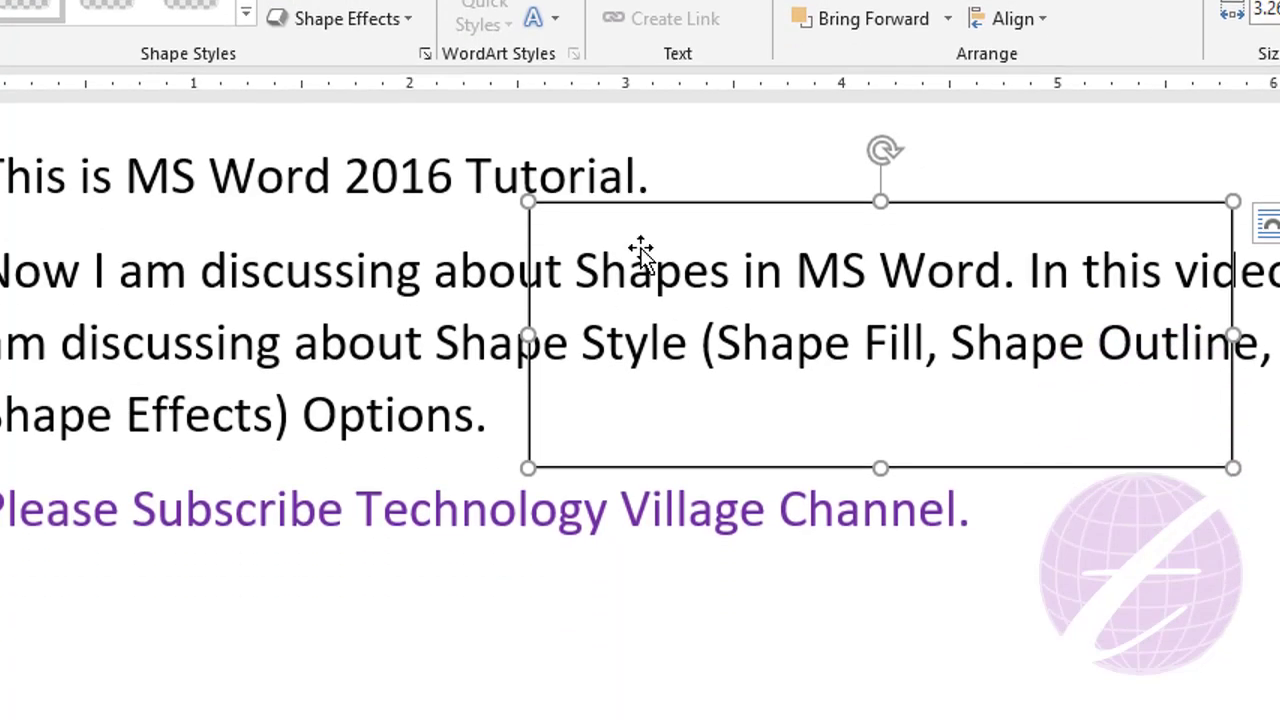
# Step: Move the rectangle below the Please Subscribe line
pyautogui.moveTo(717, 378); pyautogui.dragTo(668, 518)
pyautogui.scroll(-2, 389, 417)
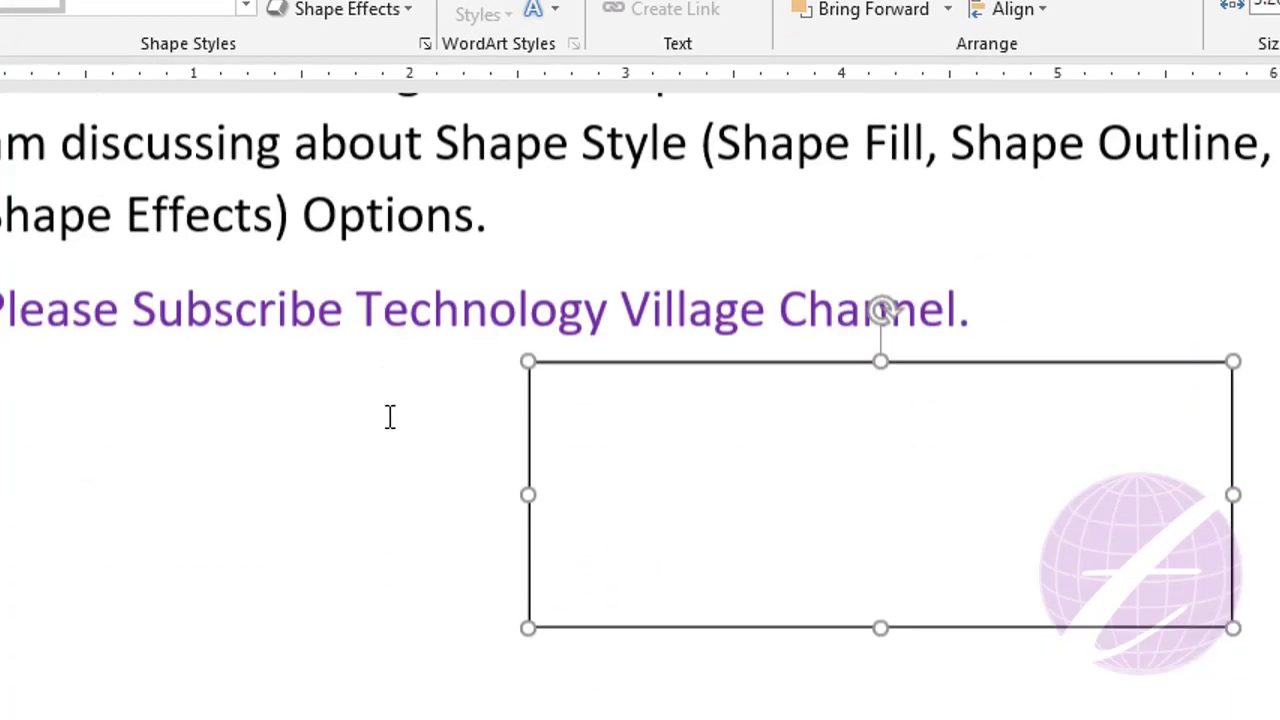
pyautogui.scroll(-1, 400, 510)
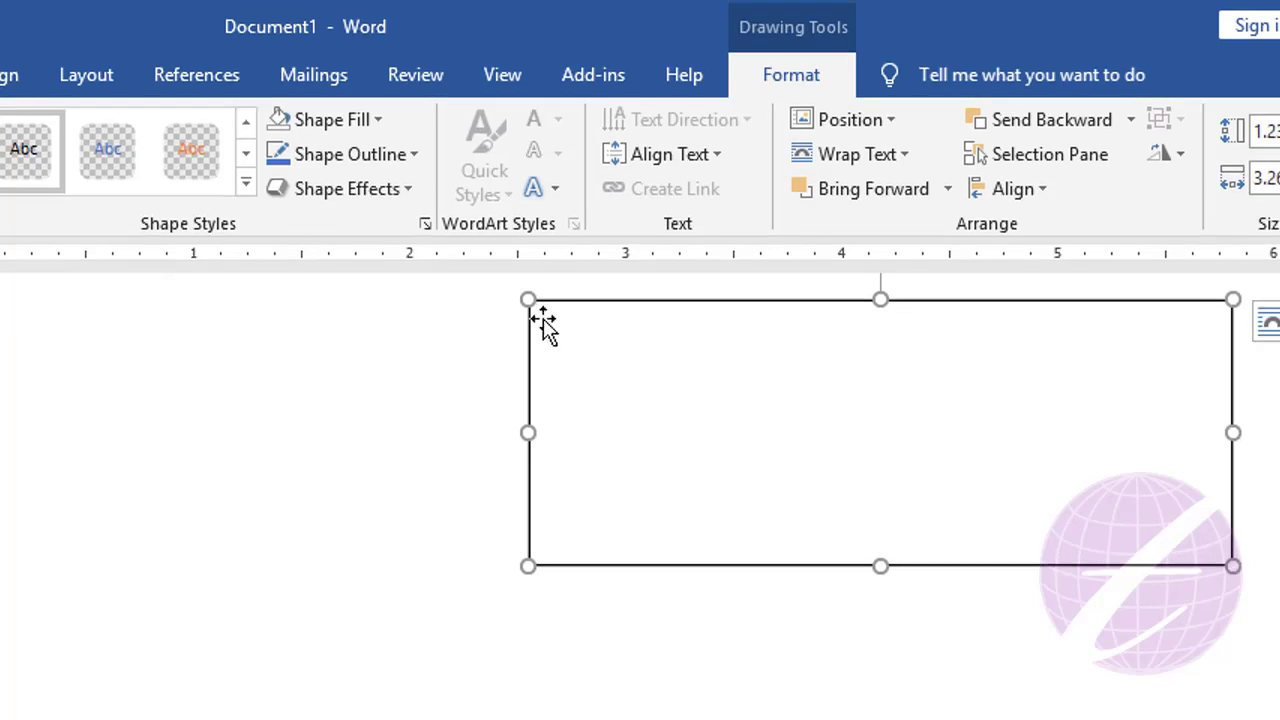
# Step: Fill the rectangle with the Desktop photo of the man in the blue UNICEF T-shirt
pyautogui.click(355, 121)
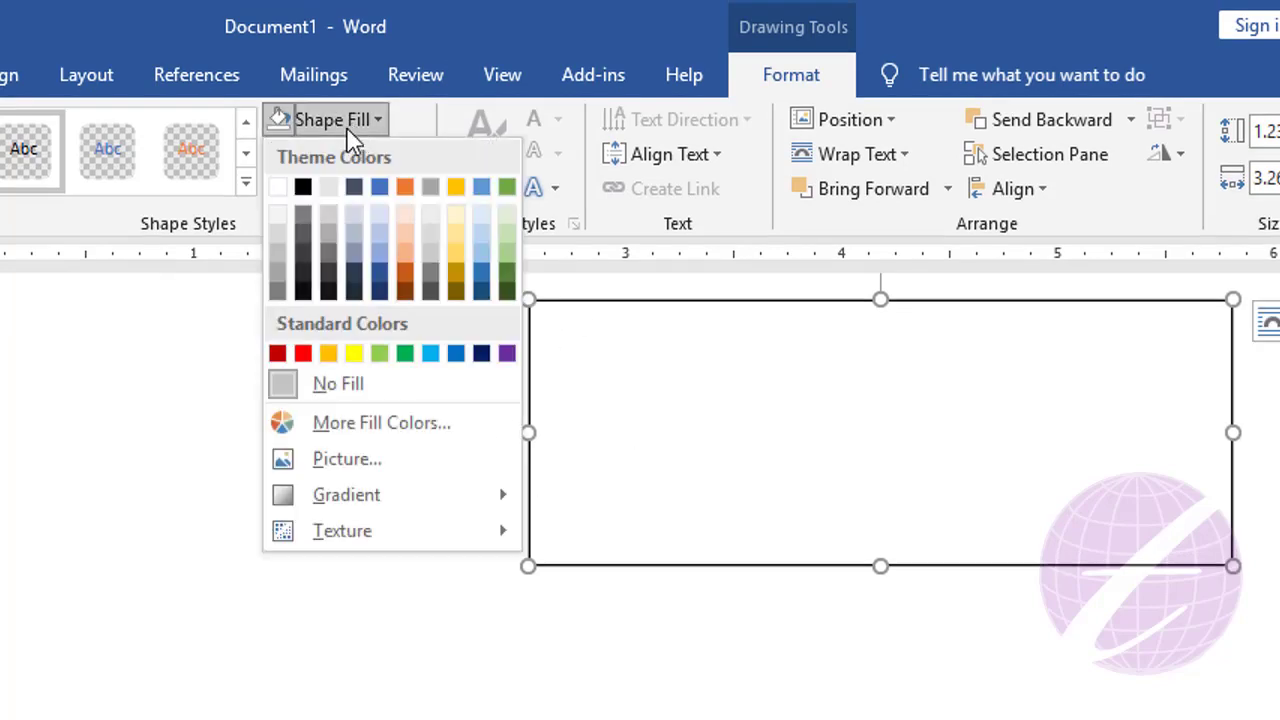
pyautogui.click(366, 474)
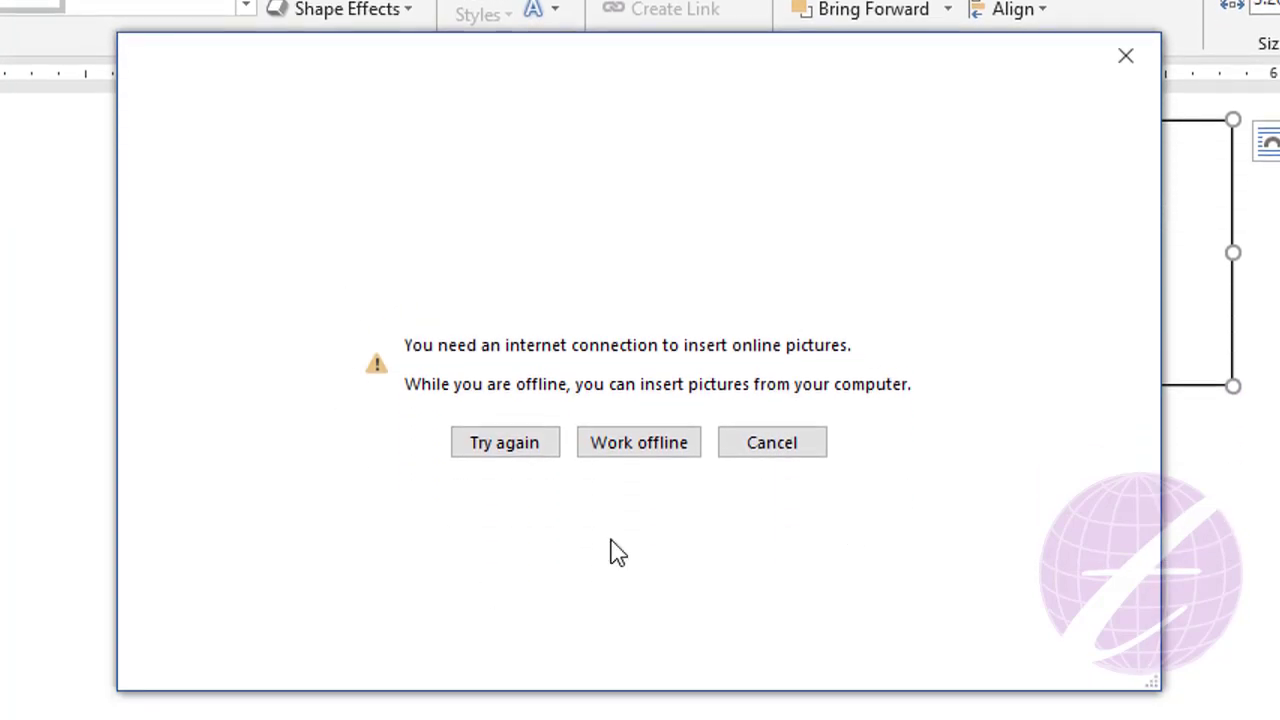
pyautogui.click(660, 452)
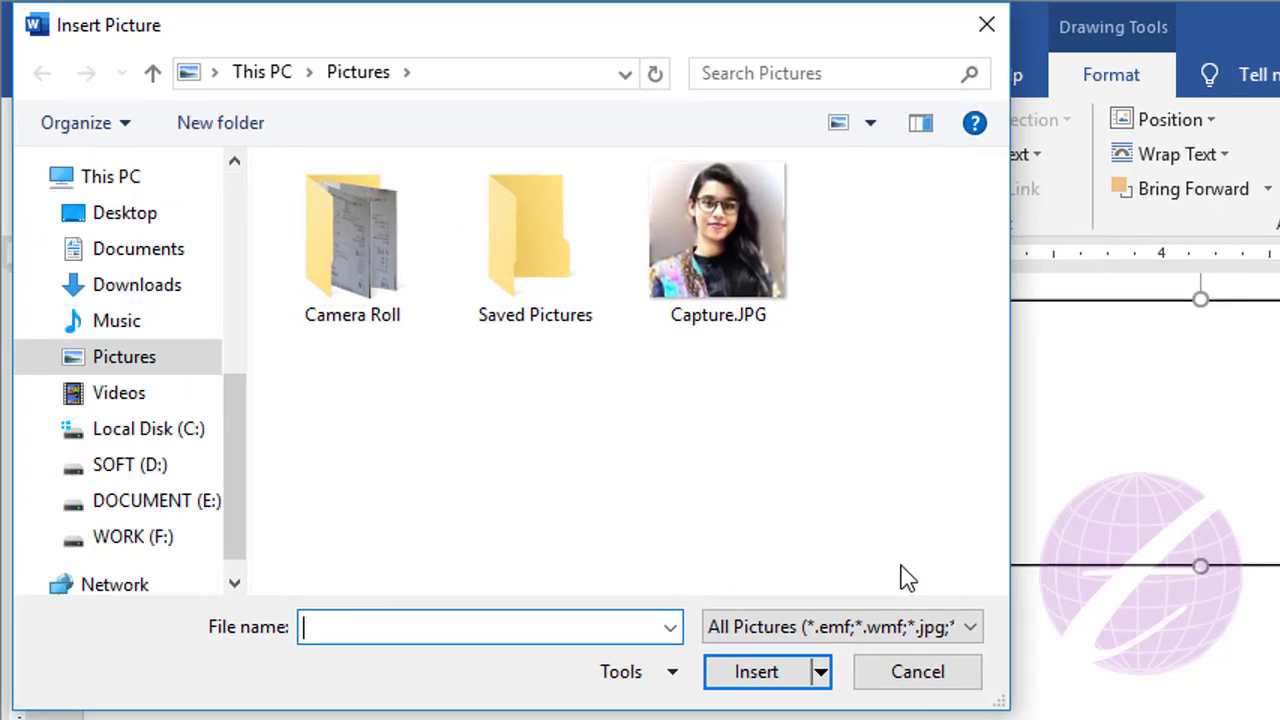
pyautogui.moveTo(240, 457); pyautogui.dragTo(250, 248)
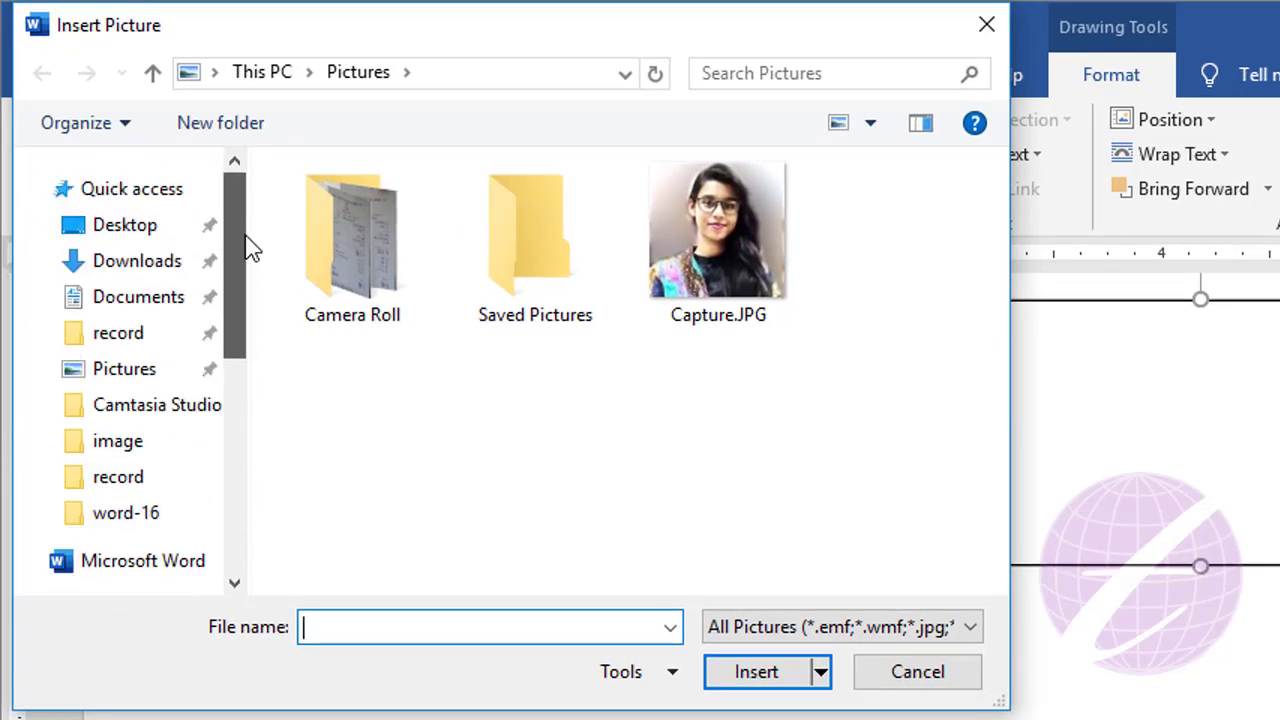
pyautogui.click(146, 229)
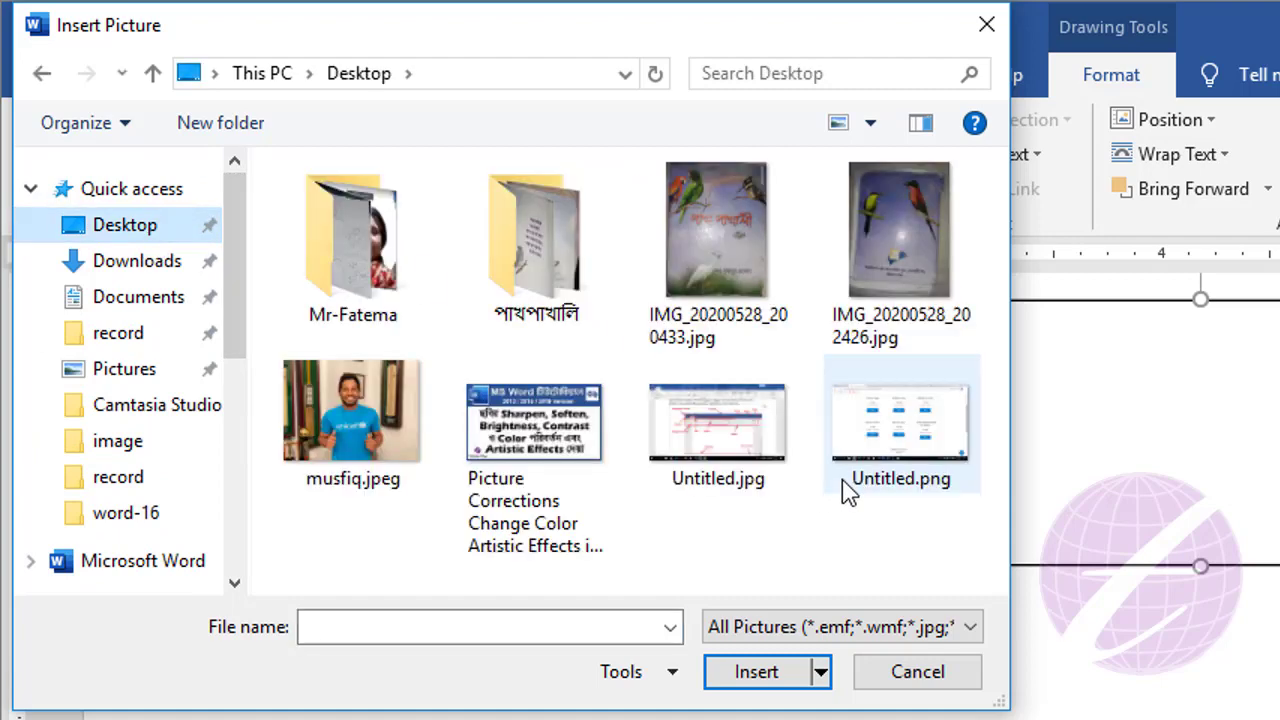
pyautogui.click(325, 411)
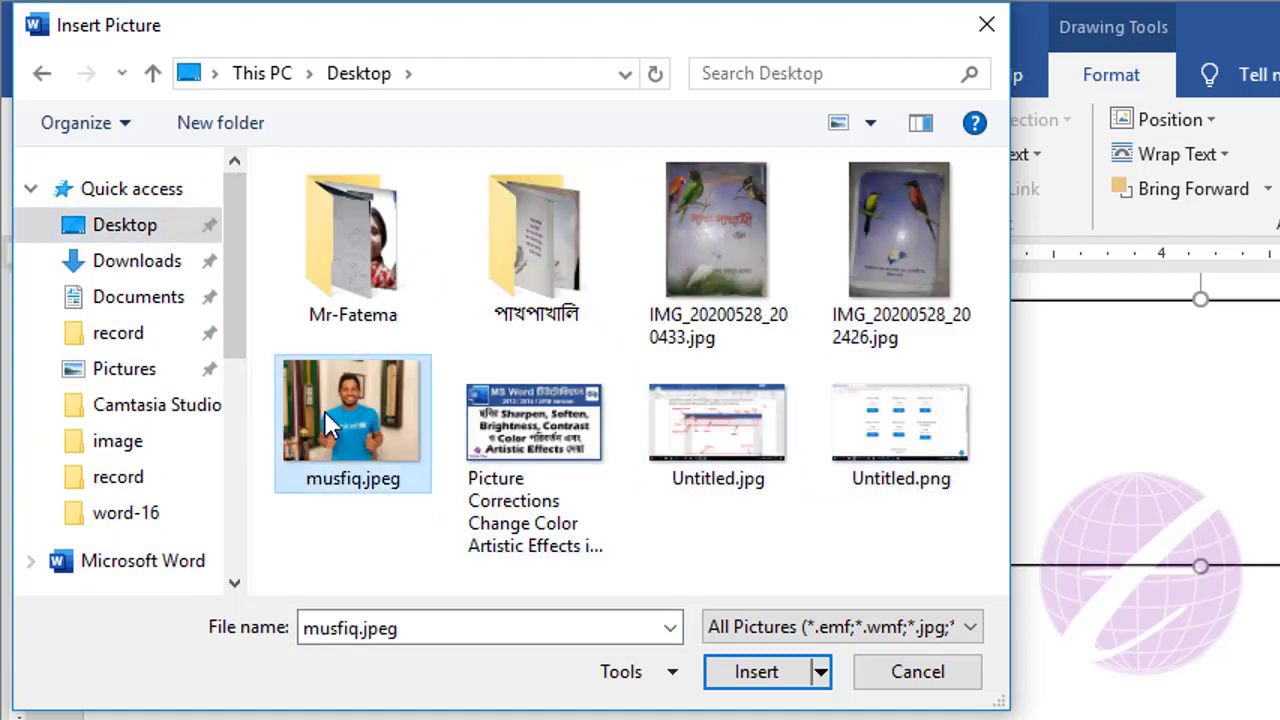
pyautogui.click(757, 673)
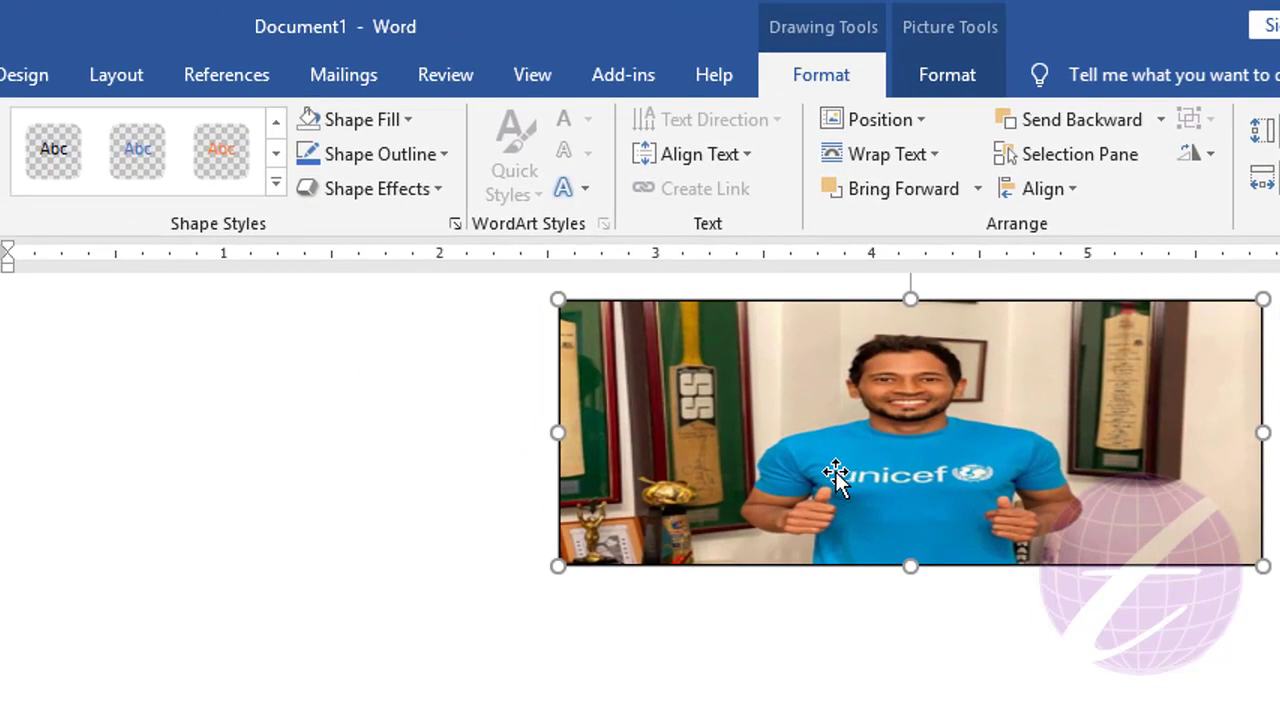
# Step: Remove the photo fill and give the rectangle a light blue gradient fill
pyautogui.click(407, 120)
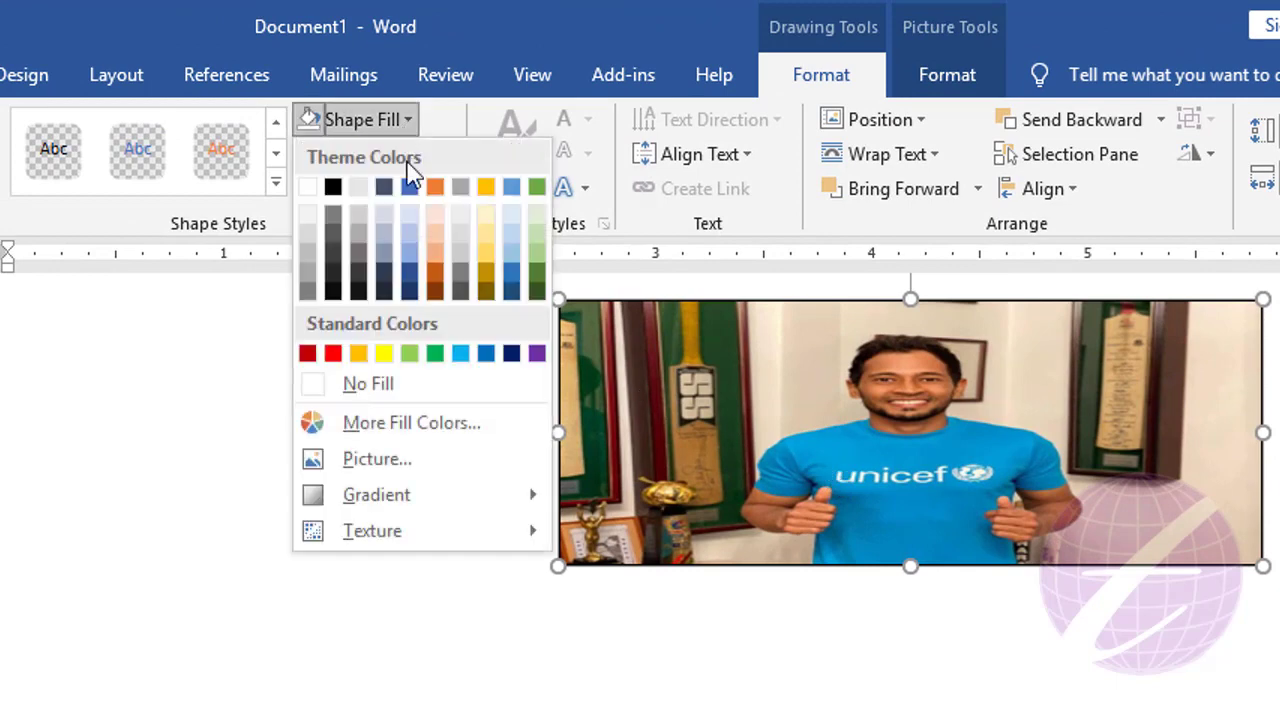
pyautogui.click(390, 396)
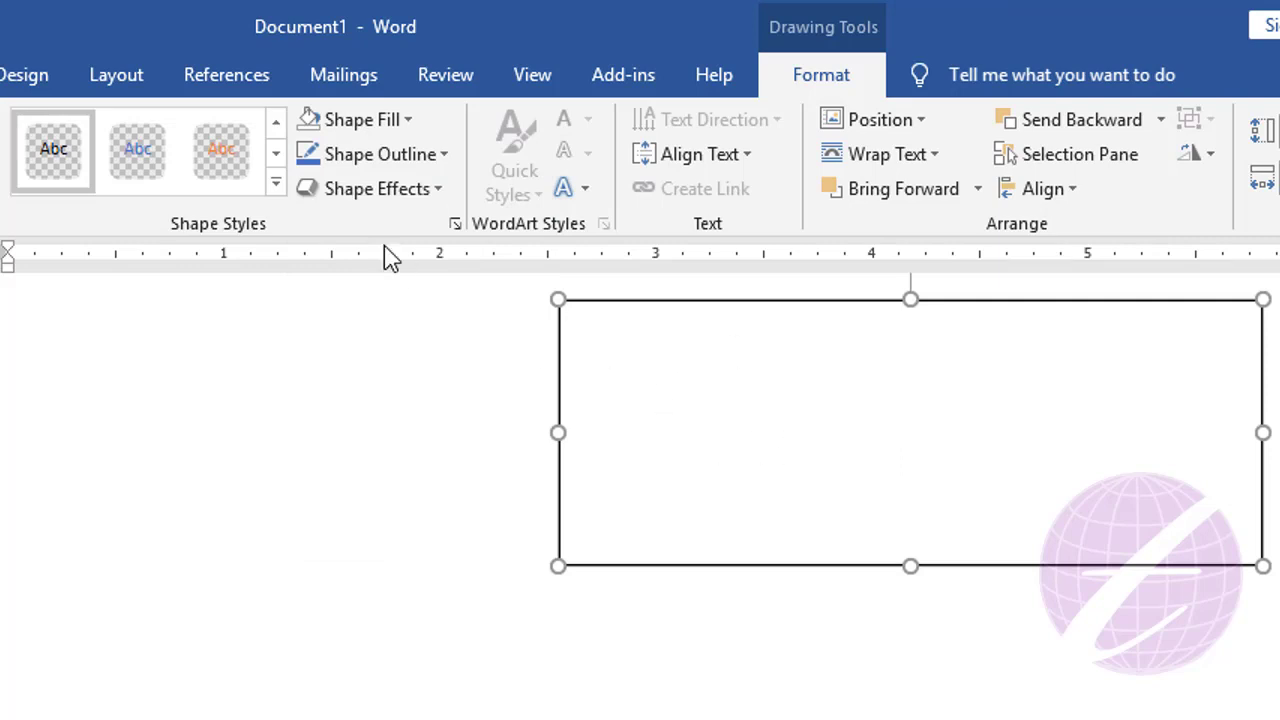
pyautogui.click(388, 122)
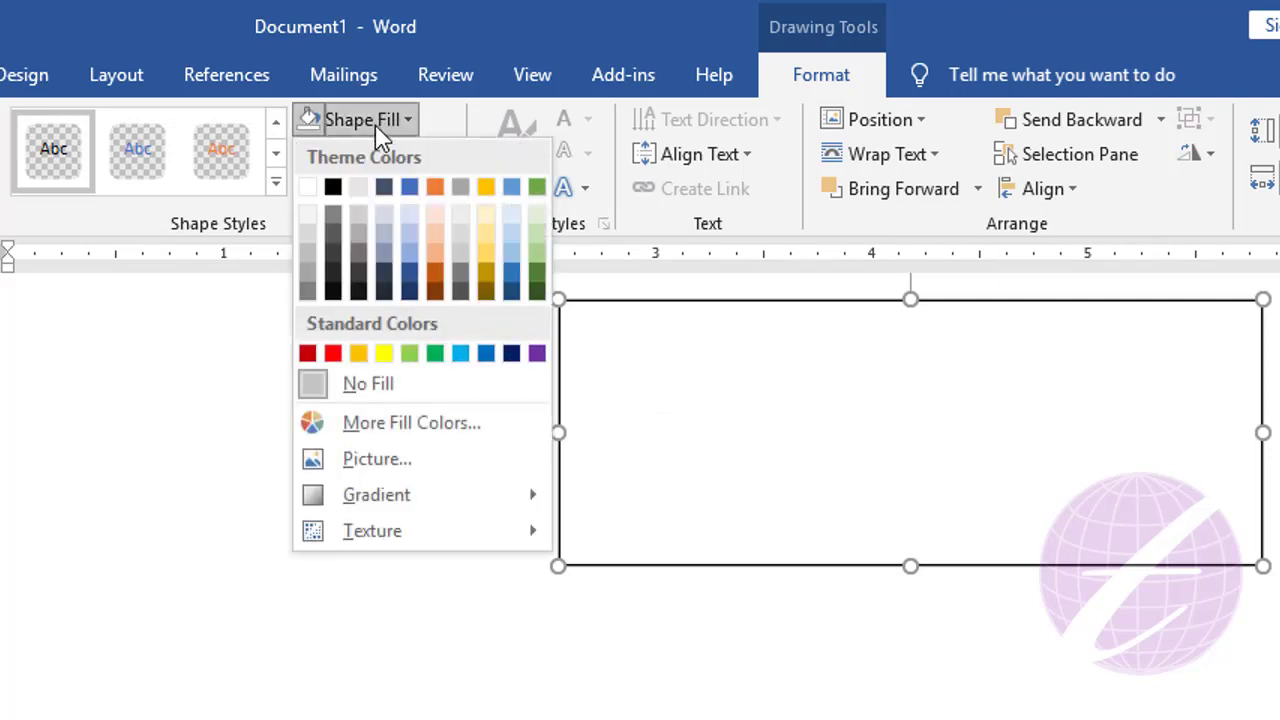
pyautogui.moveTo(444, 330)
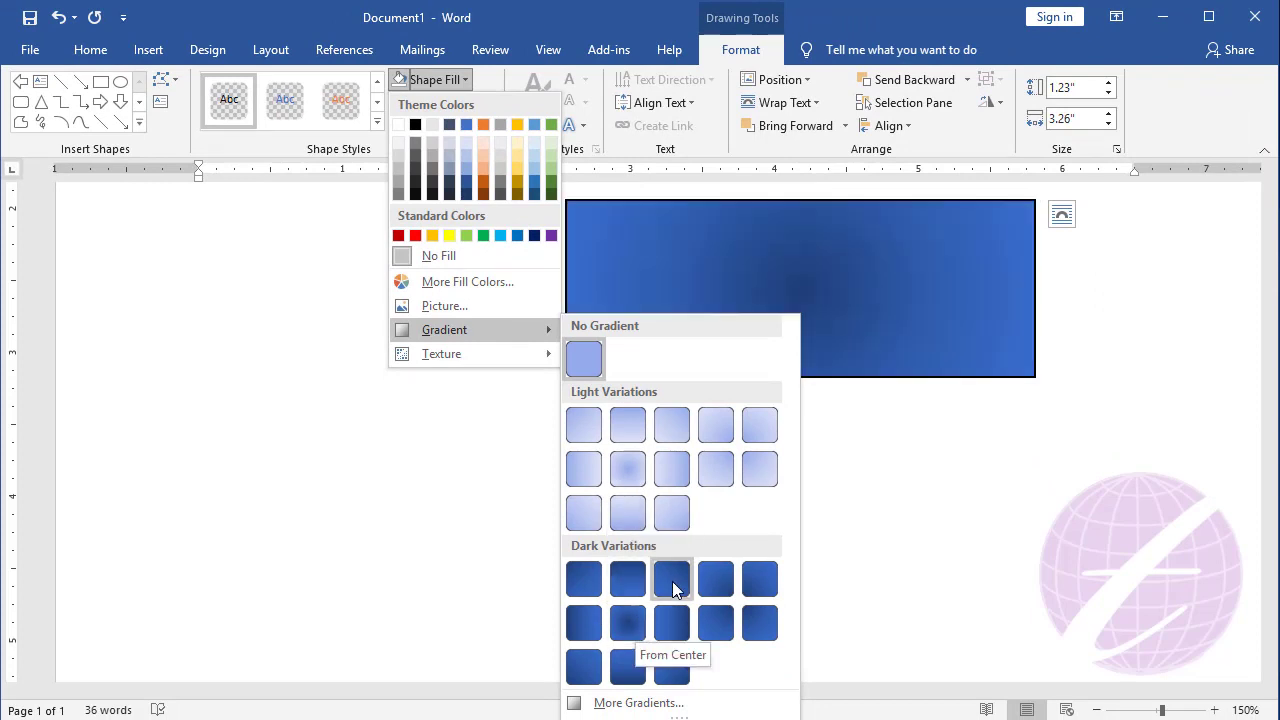
pyautogui.click(719, 467)
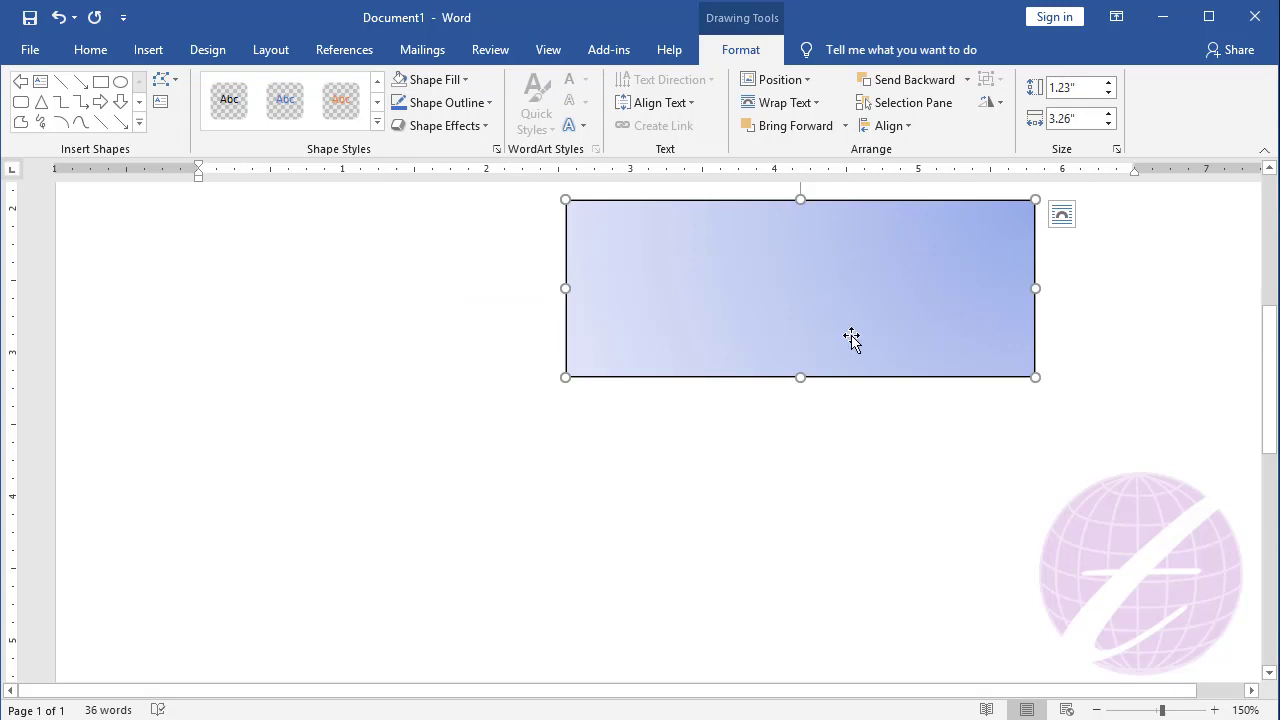
# Step: Apply the Woven mat texture fill, then set the rectangle back to No Fill
pyautogui.click(444, 82)
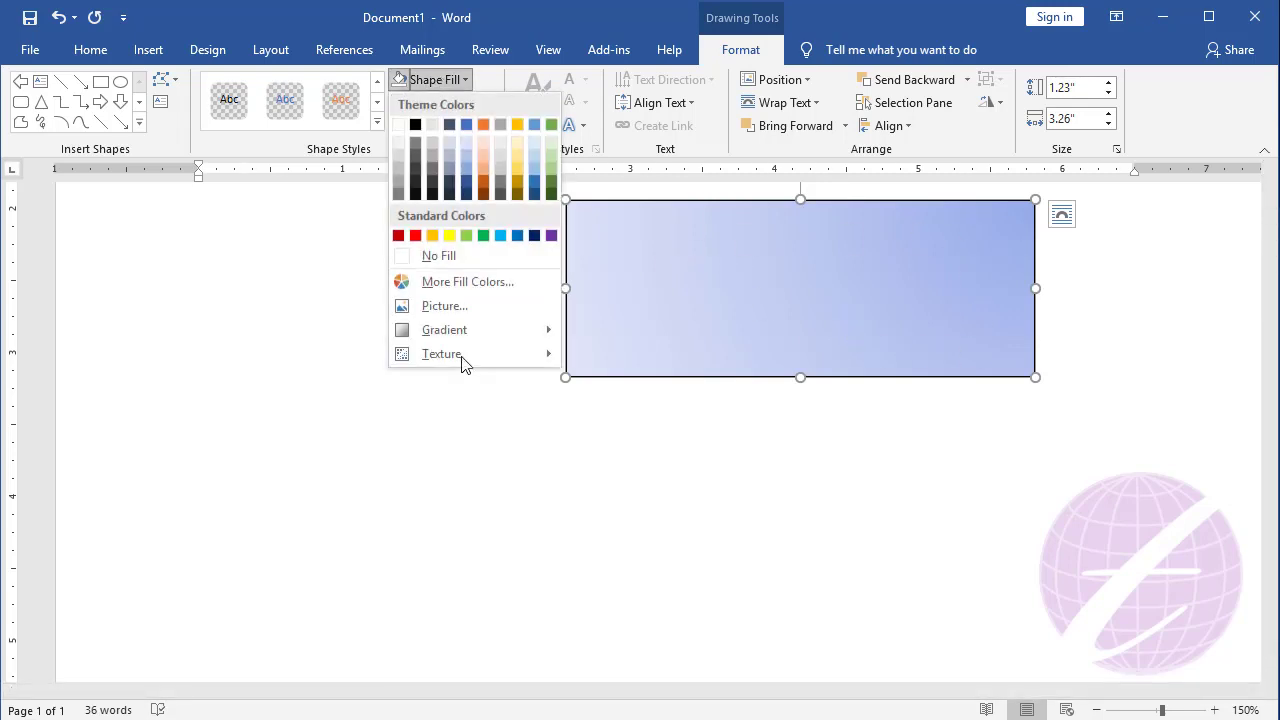
pyautogui.moveTo(441, 354)
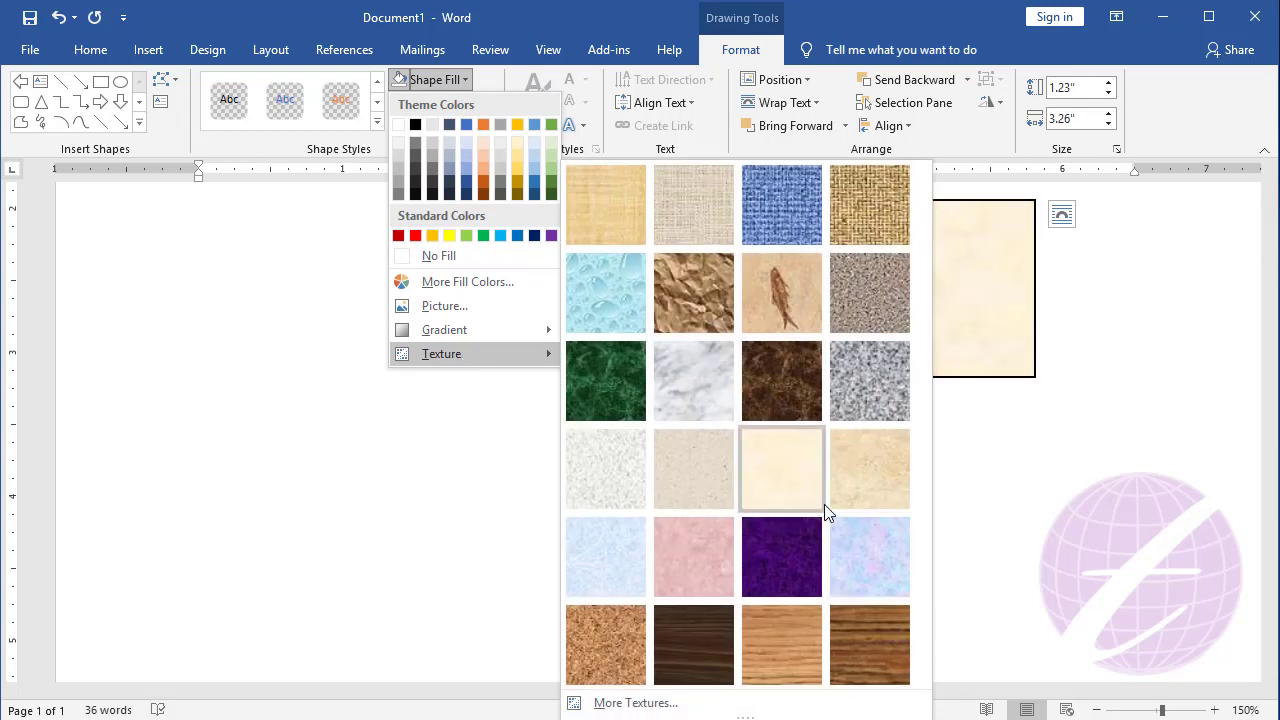
pyautogui.click(860, 208)
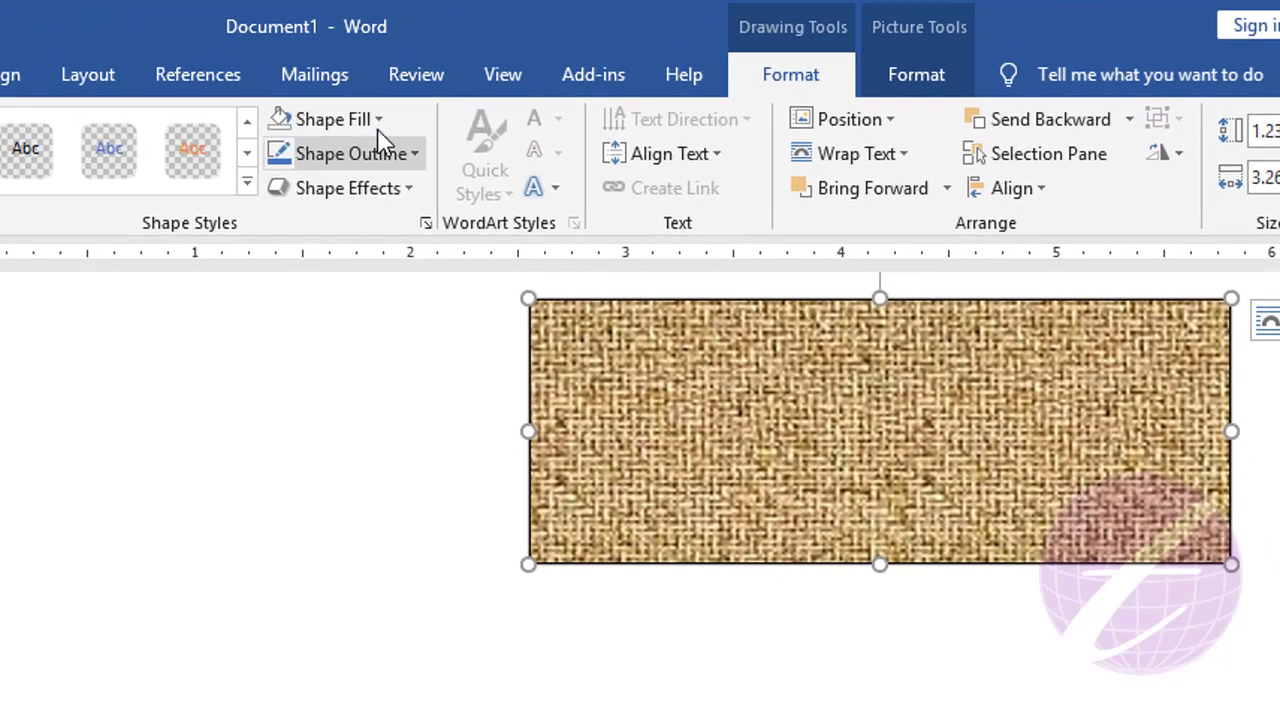
pyautogui.click(455, 84)
pyautogui.click(328, 390)
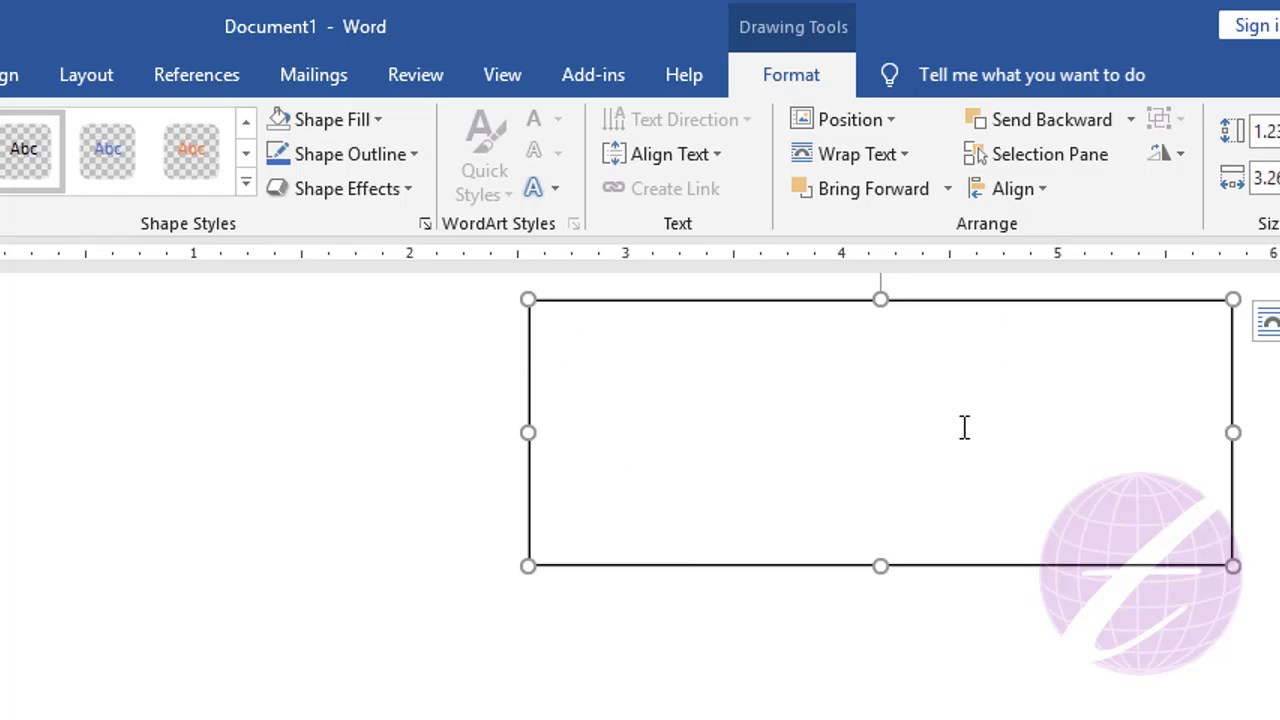
# Step: Give the rectangle a 6 pt dark orange outline, then switch to No Outline
pyautogui.click(400, 165)
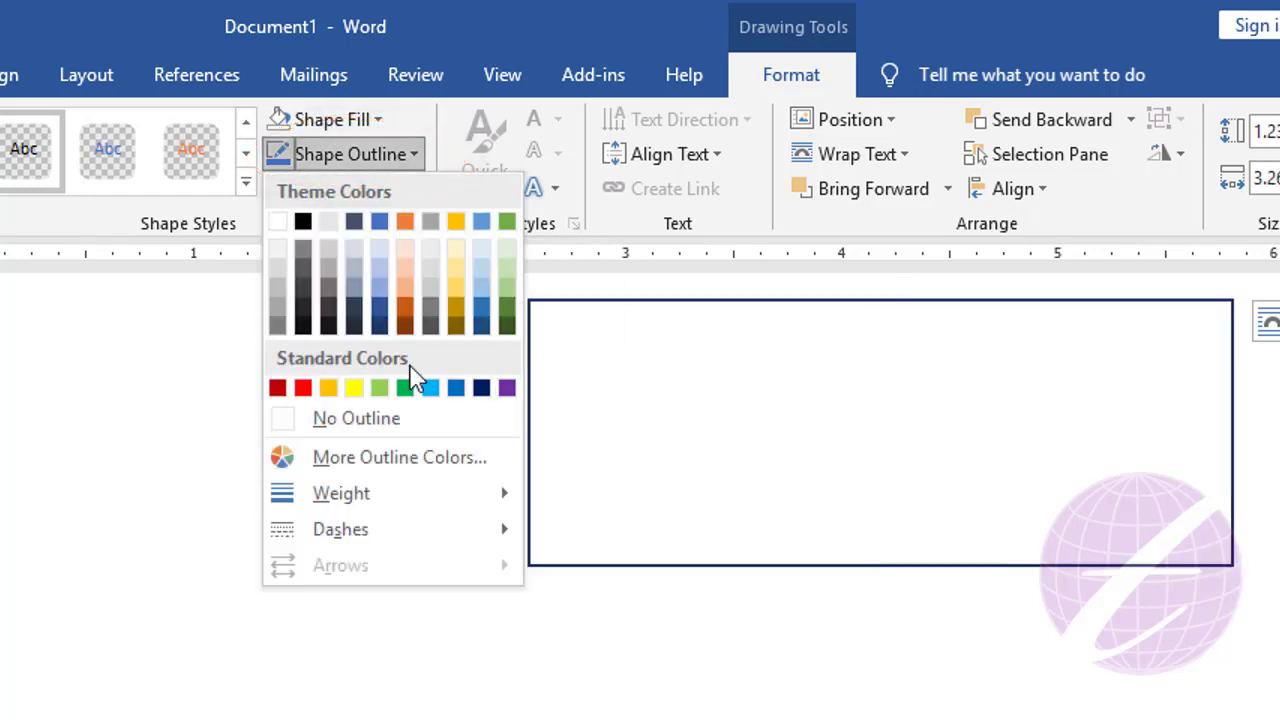
pyautogui.click(405, 312)
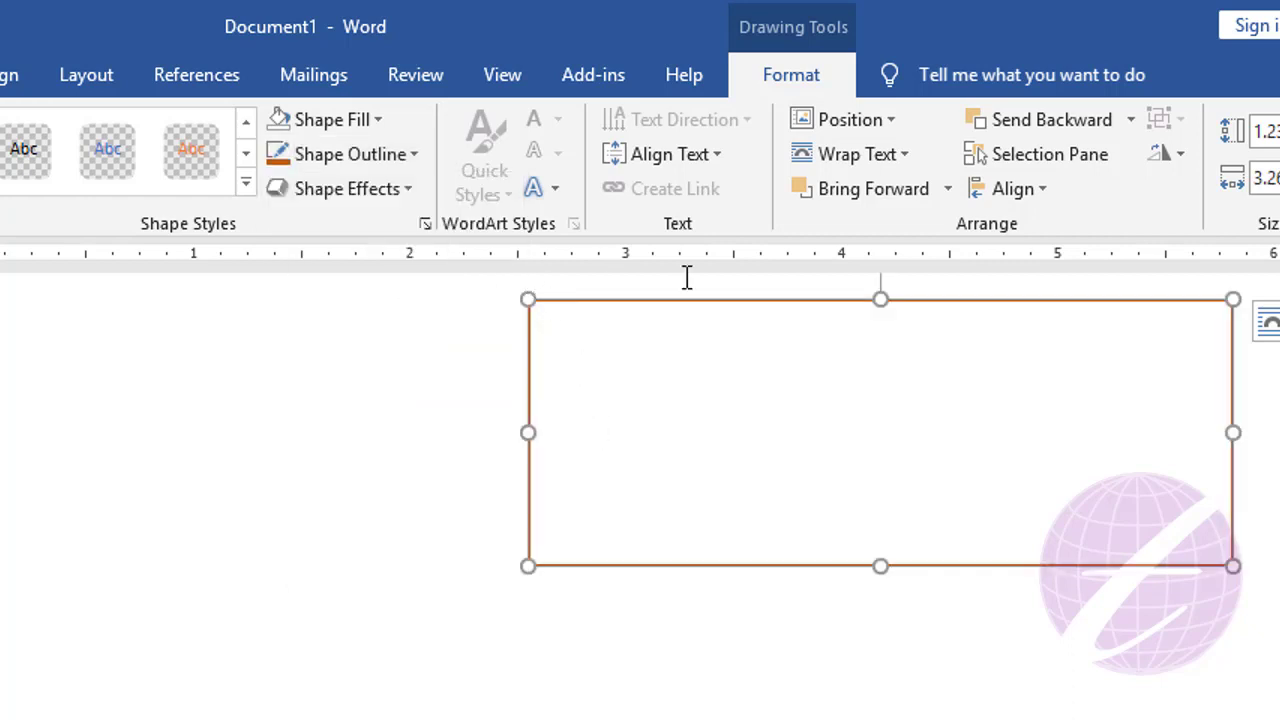
pyautogui.click(373, 160)
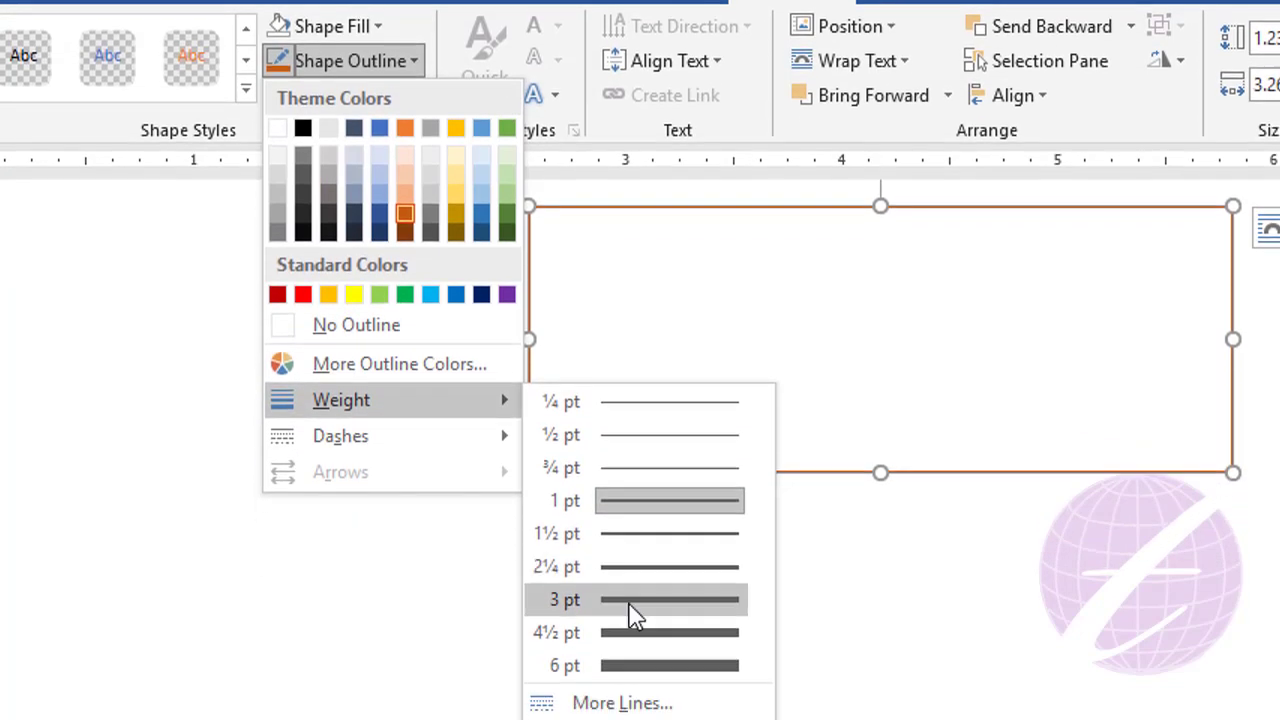
pyautogui.moveTo(341, 373)
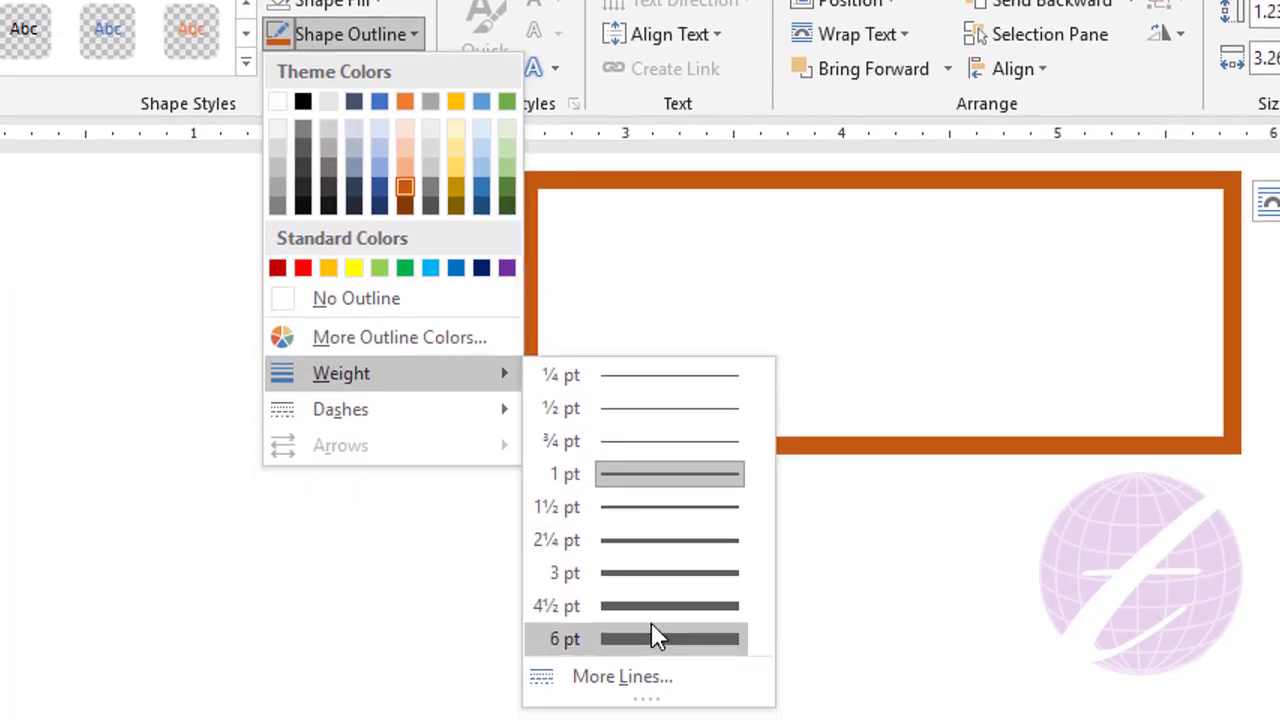
pyautogui.click(651, 610)
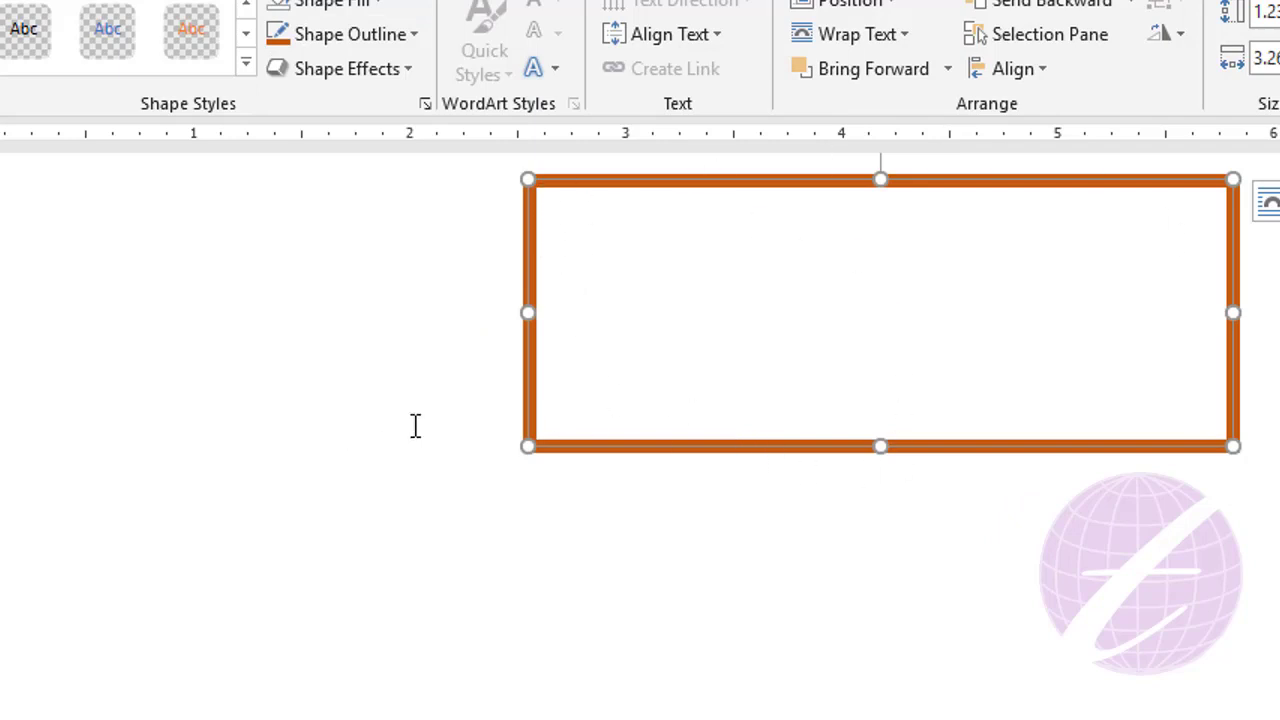
pyautogui.click(389, 48)
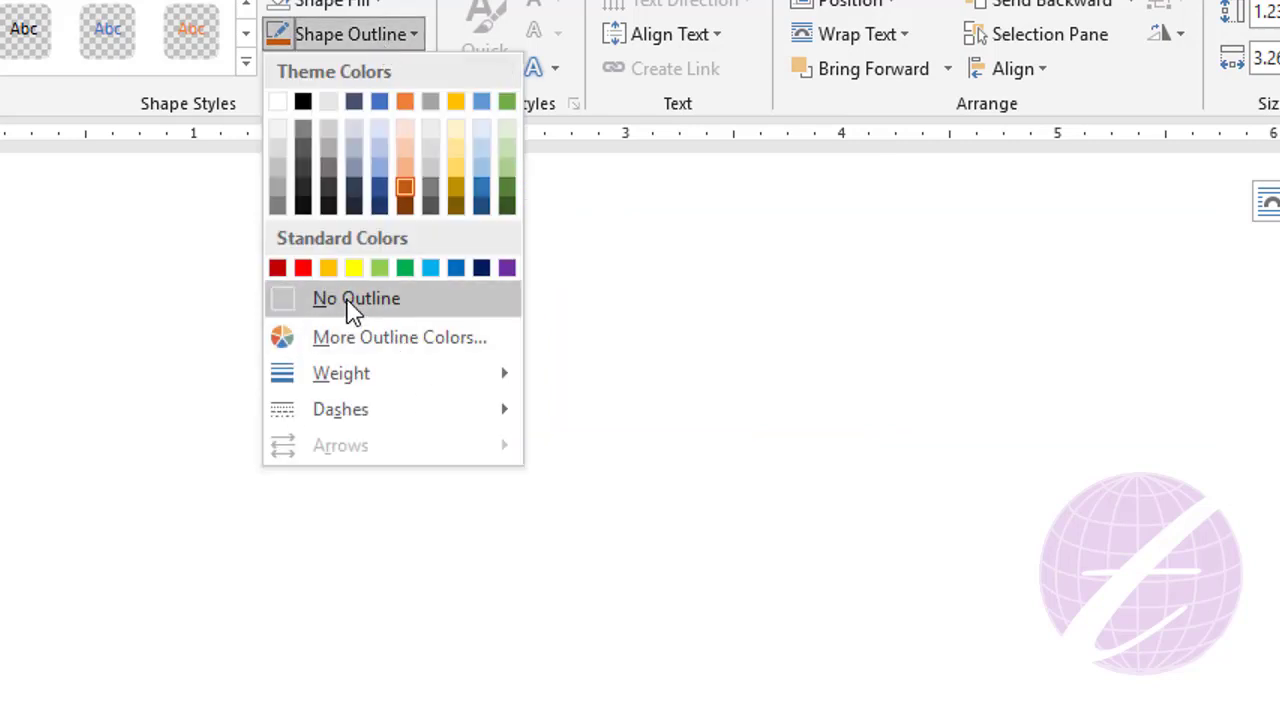
pyautogui.click(390, 299)
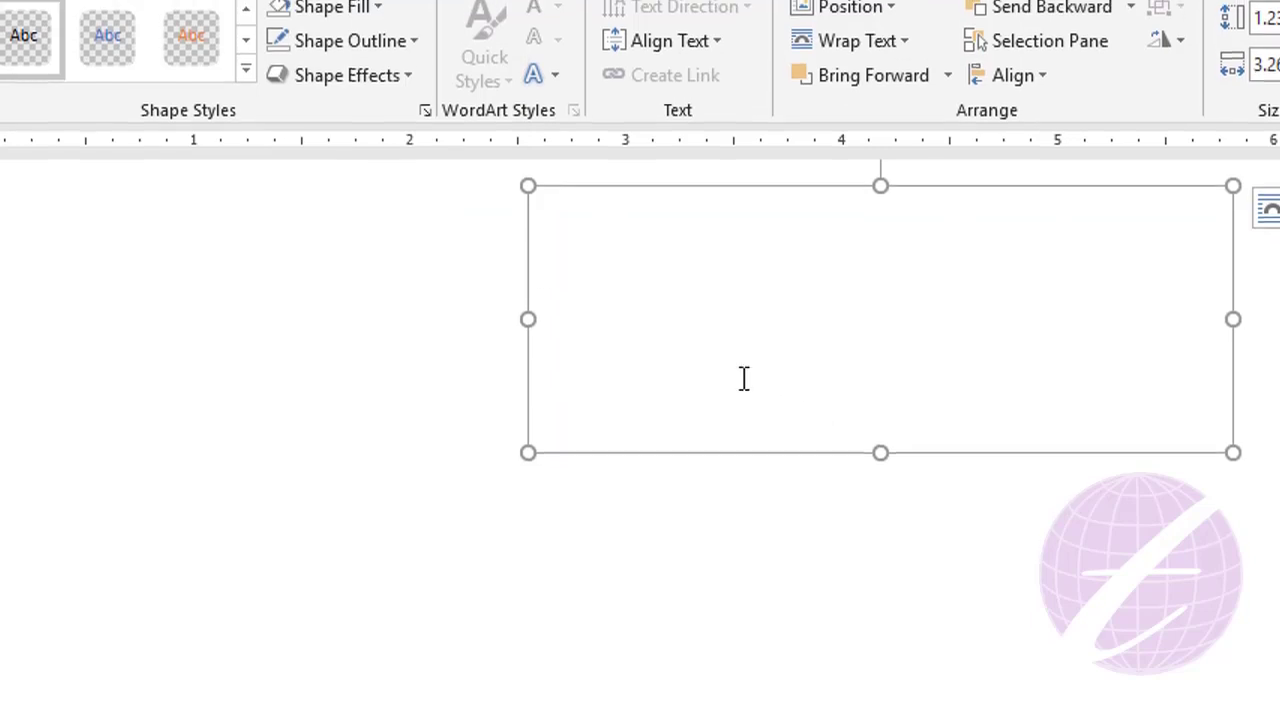
# Step: Fill the rectangle with solid dark green
pyautogui.click(363, 36)
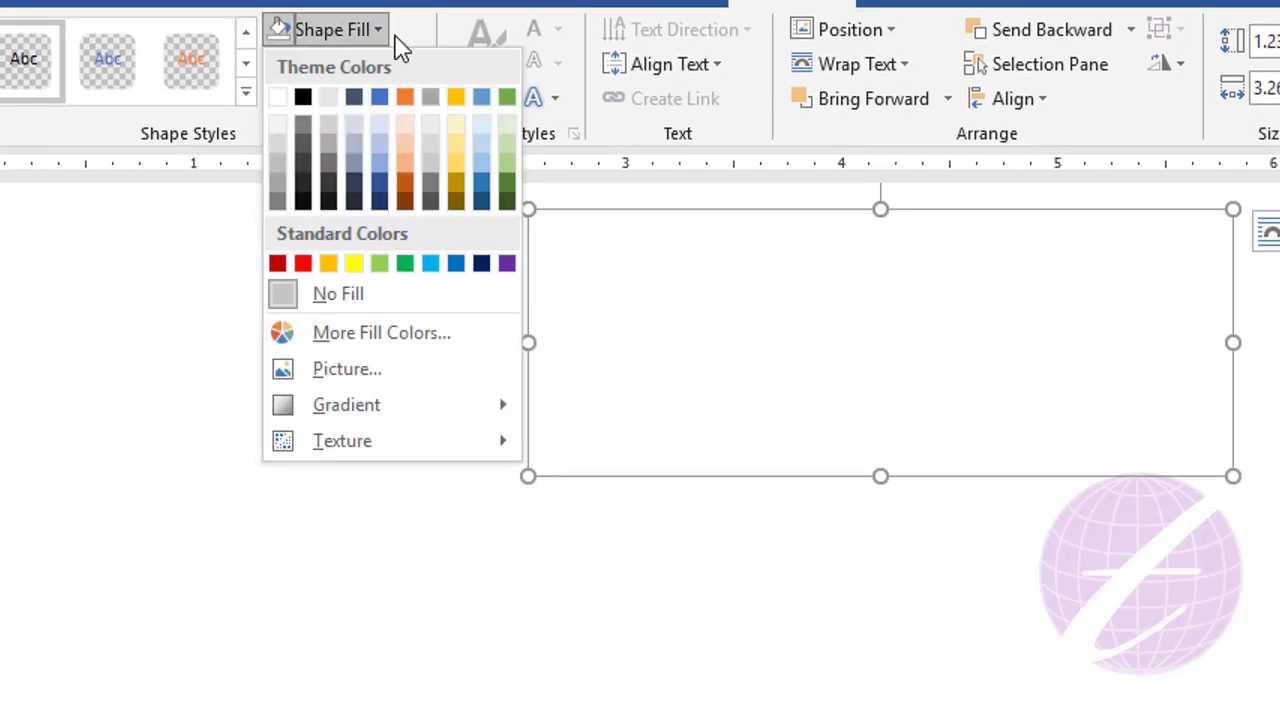
pyautogui.click(507, 199)
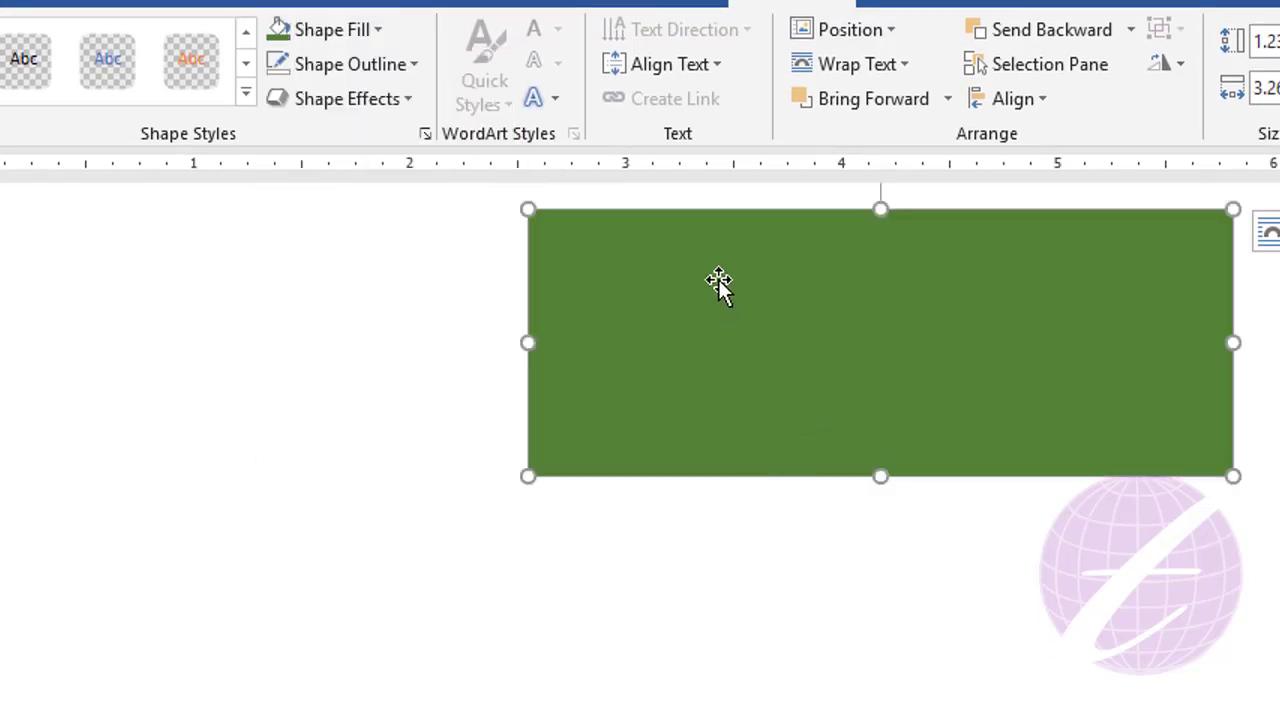
pyautogui.click(717, 595)
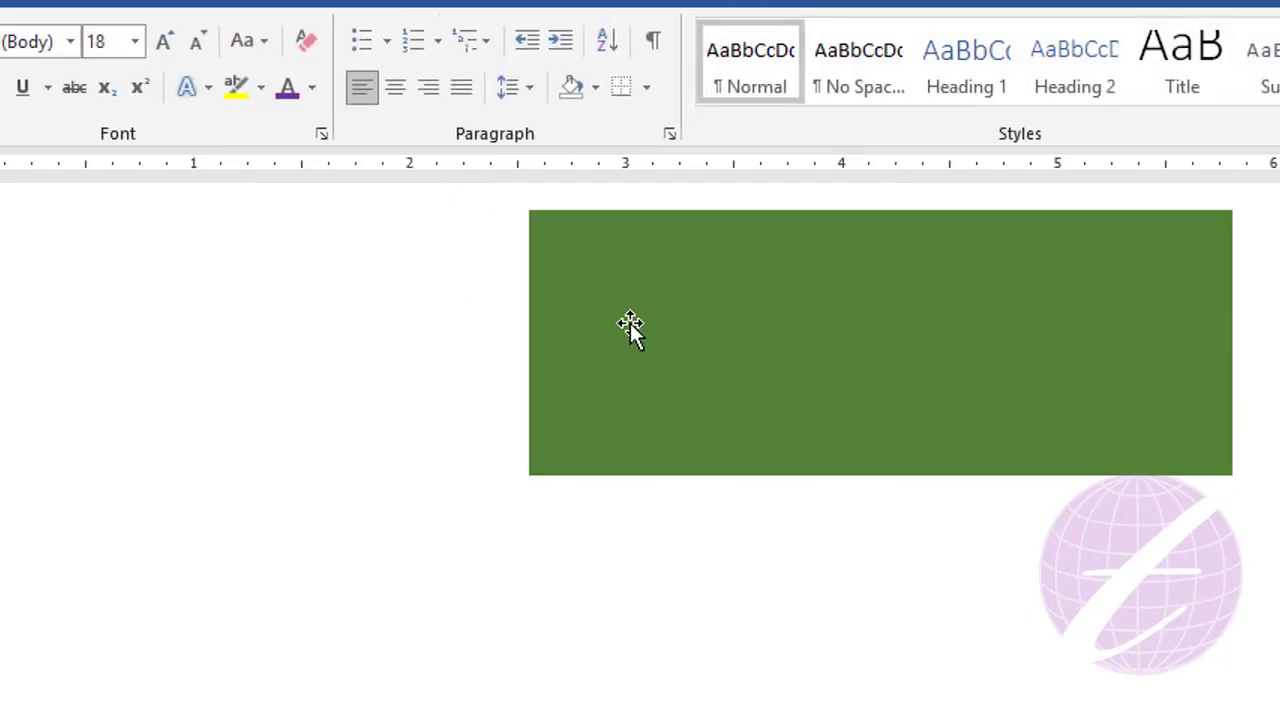
pyautogui.click(723, 369)
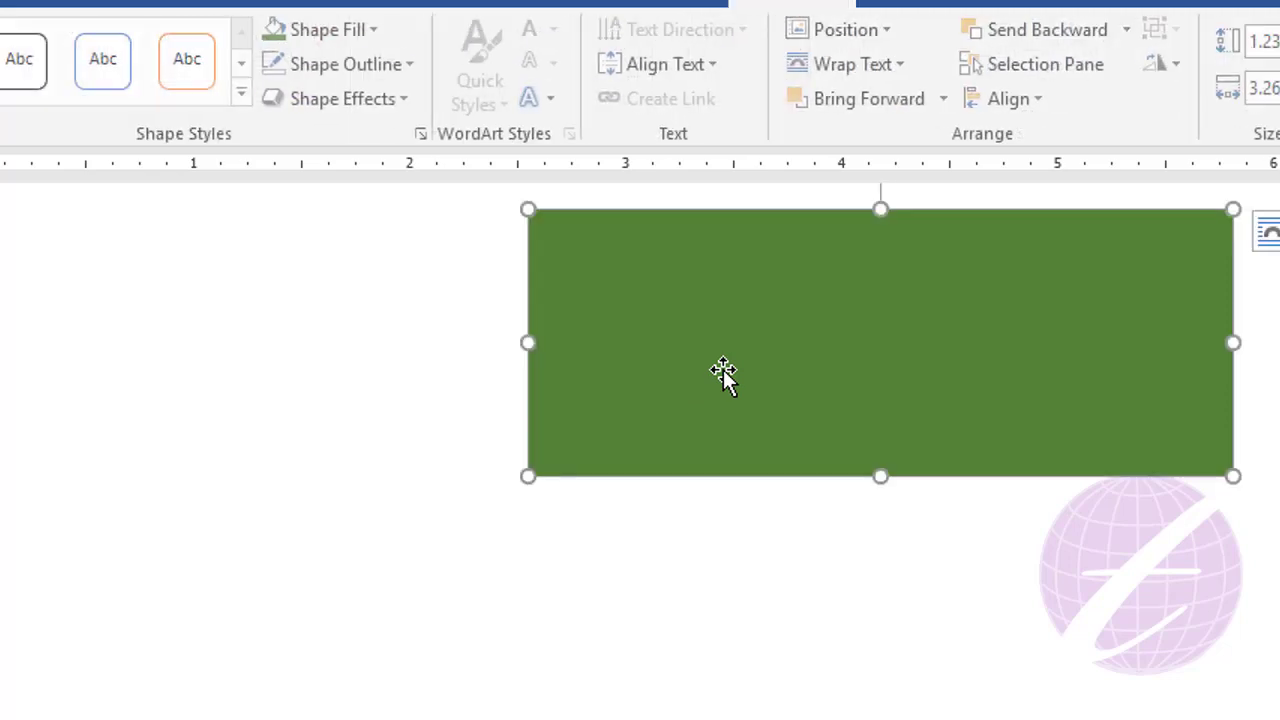
# Step: Try a dashed outline on the green rectangle, then set No Outline
pyautogui.click(366, 66)
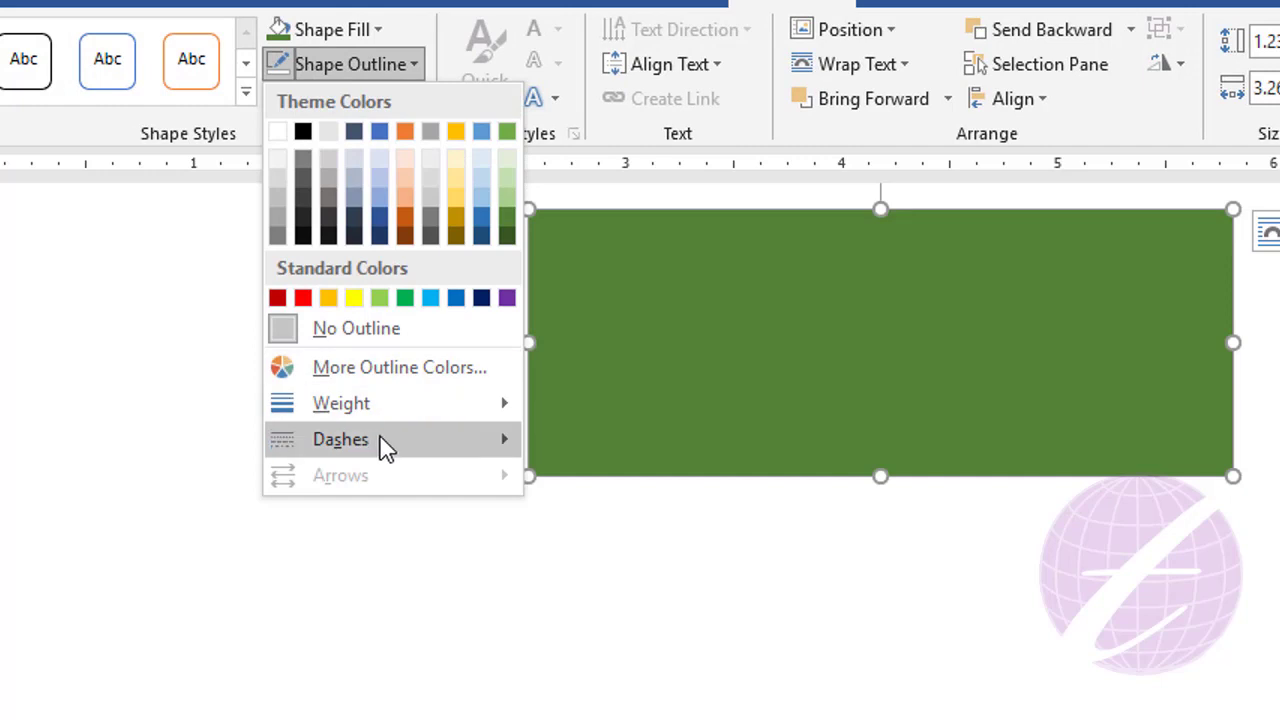
pyautogui.moveTo(390, 439)
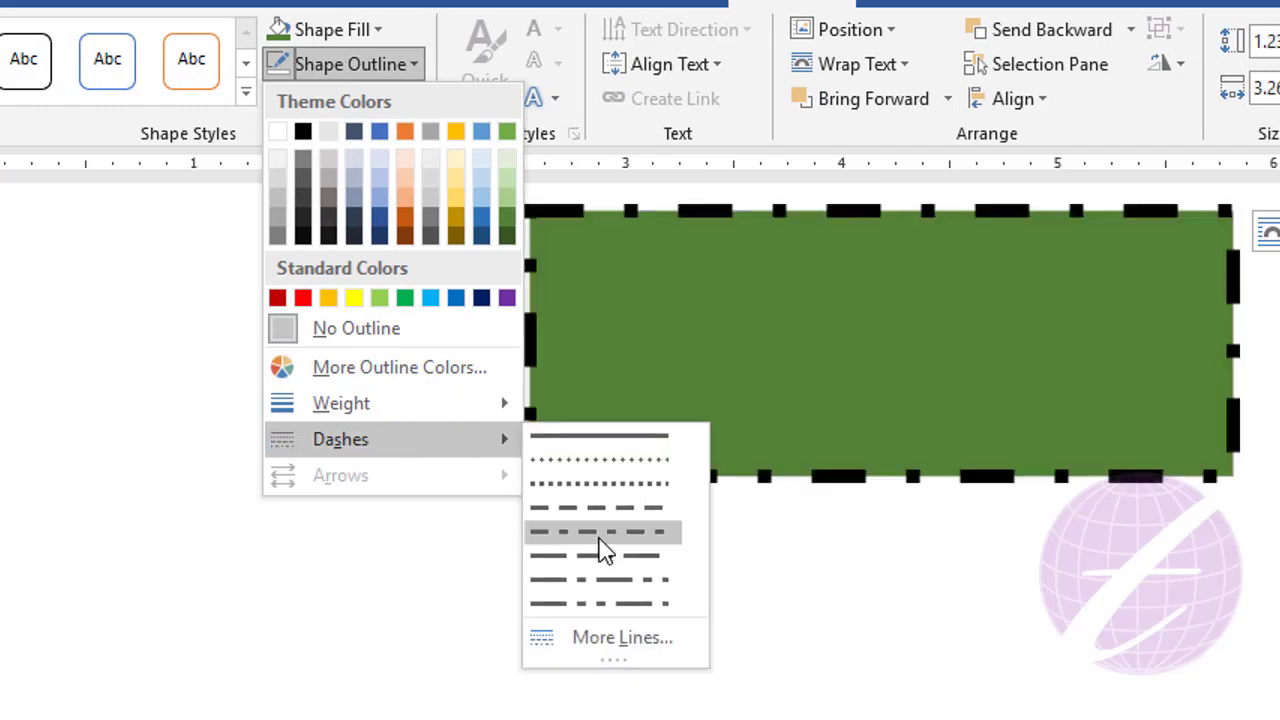
pyautogui.click(598, 462)
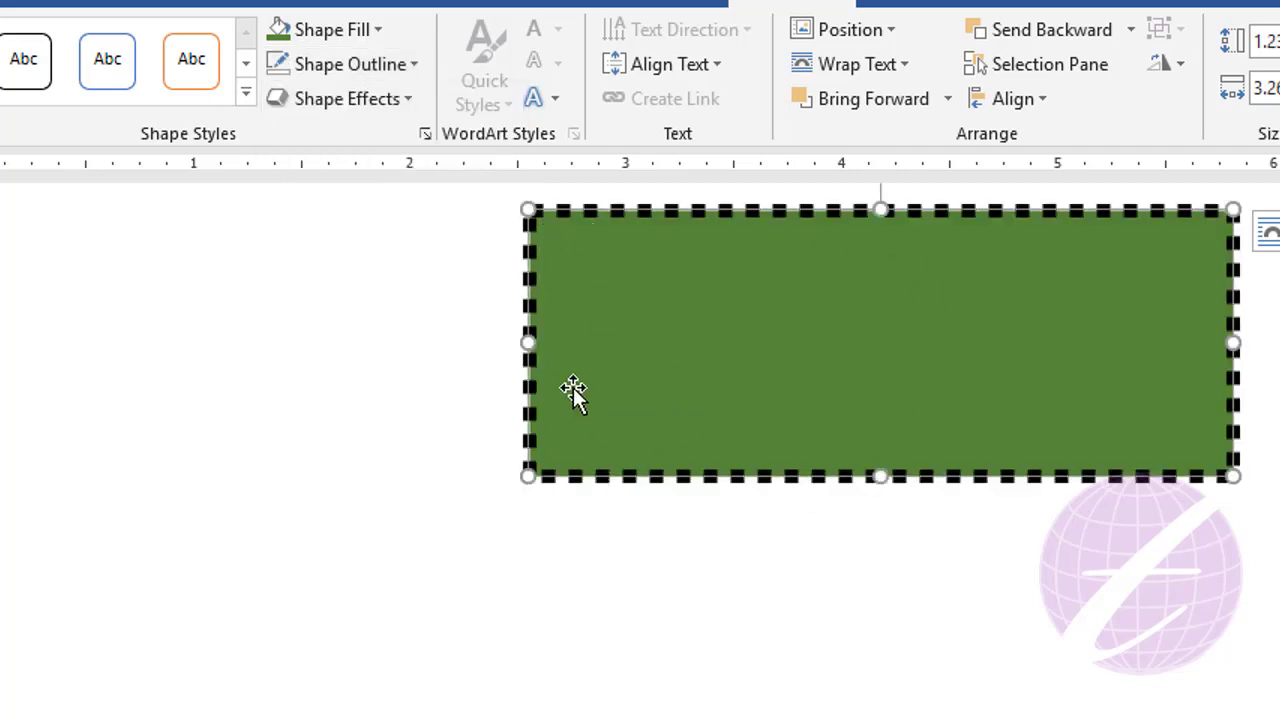
pyautogui.click(378, 70)
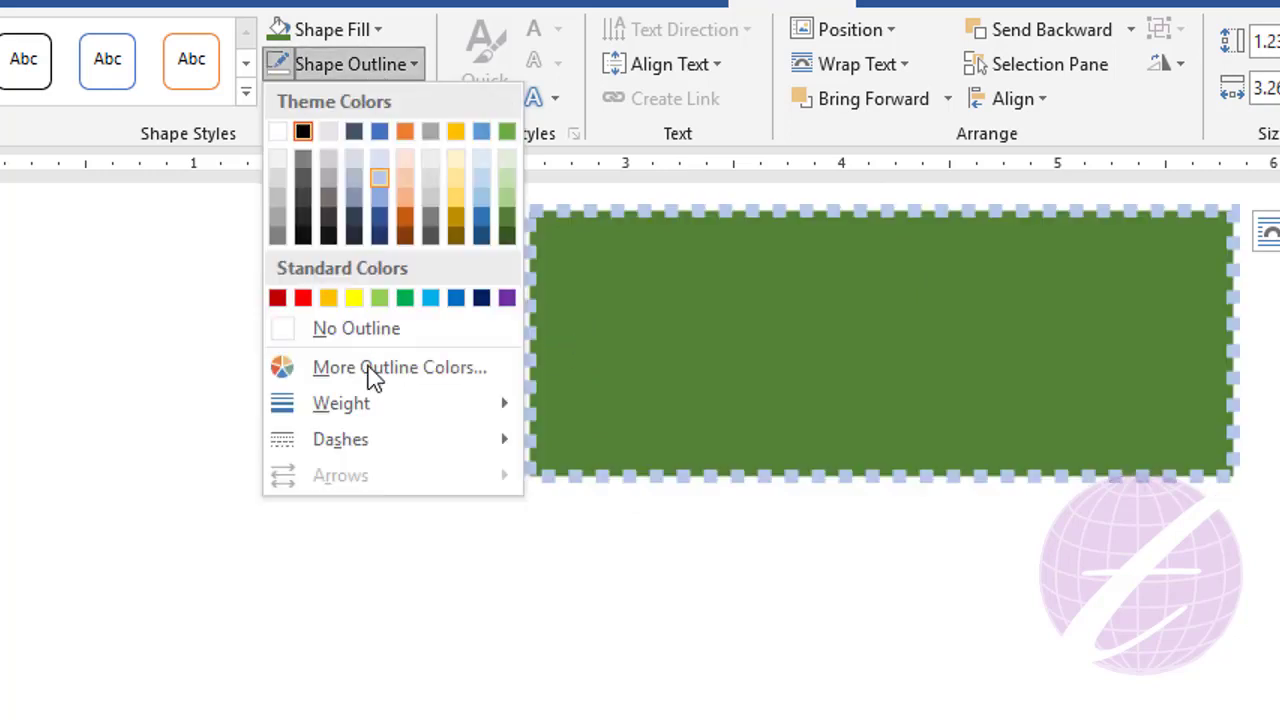
pyautogui.click(363, 330)
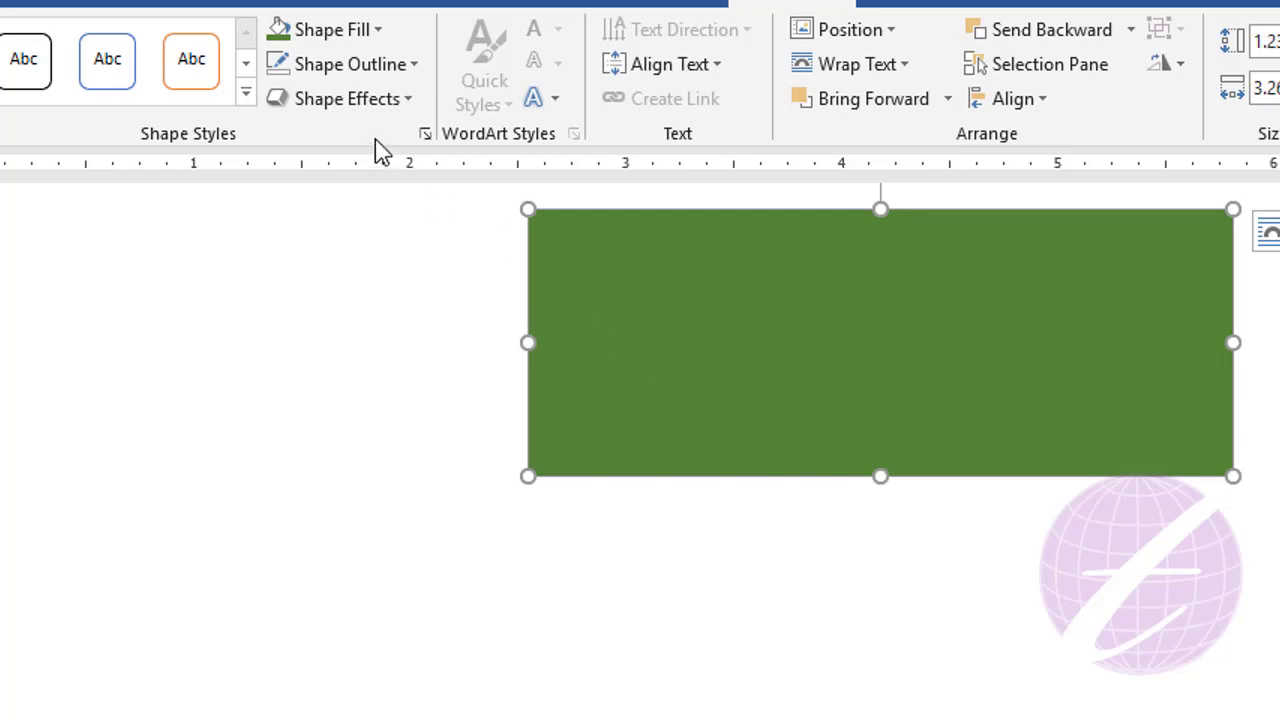
# Step: Apply the Preset 1 effect, then clear it with No Presets and No Shadow
pyautogui.click(366, 106)
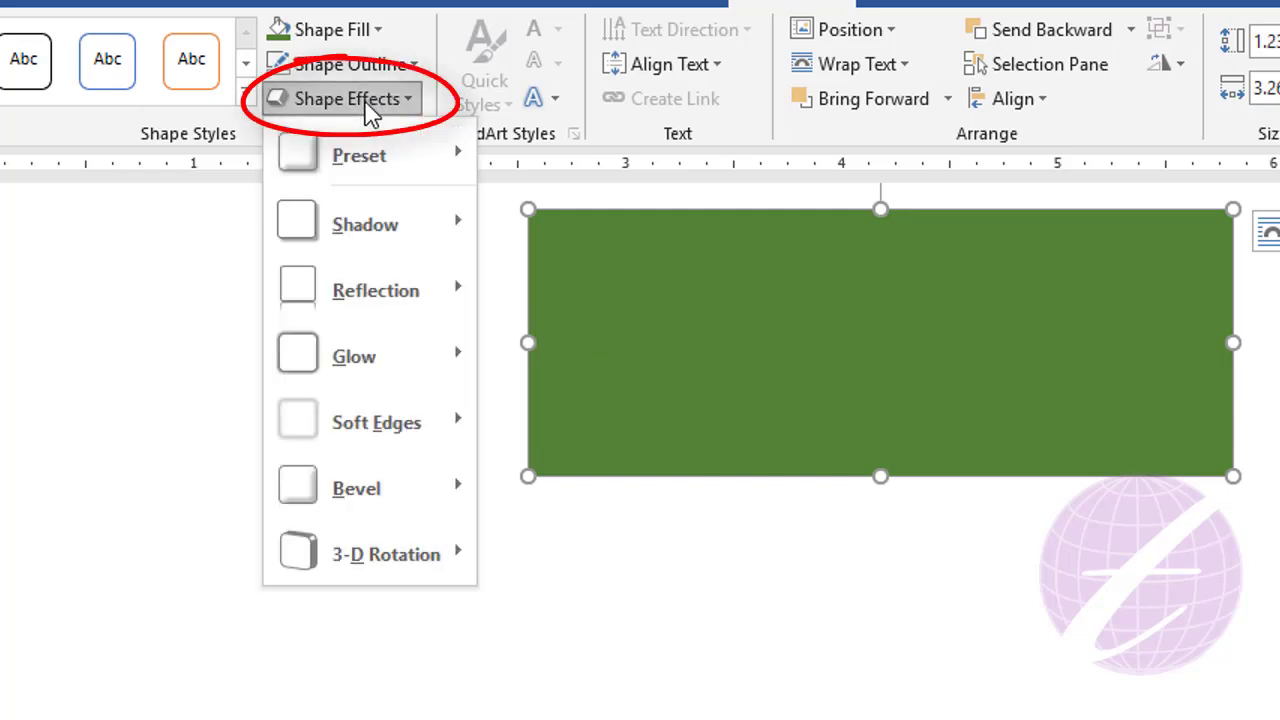
pyautogui.moveTo(360, 155)
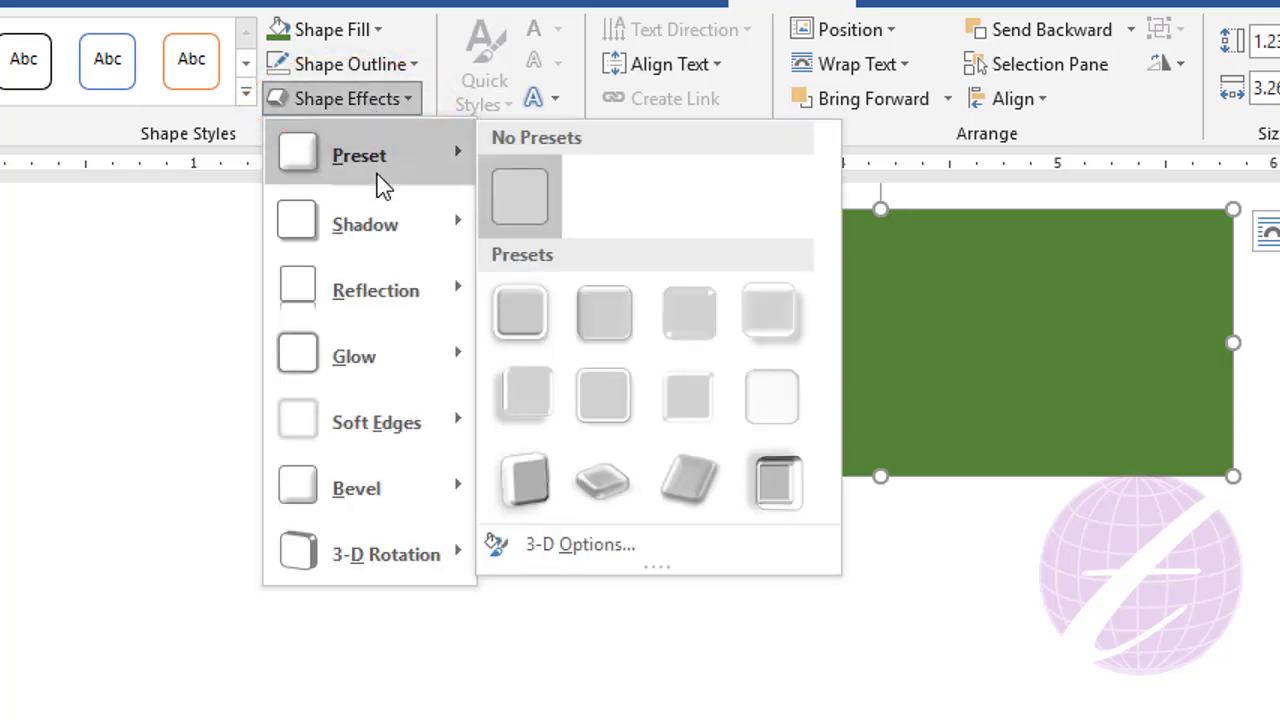
pyautogui.click(522, 314)
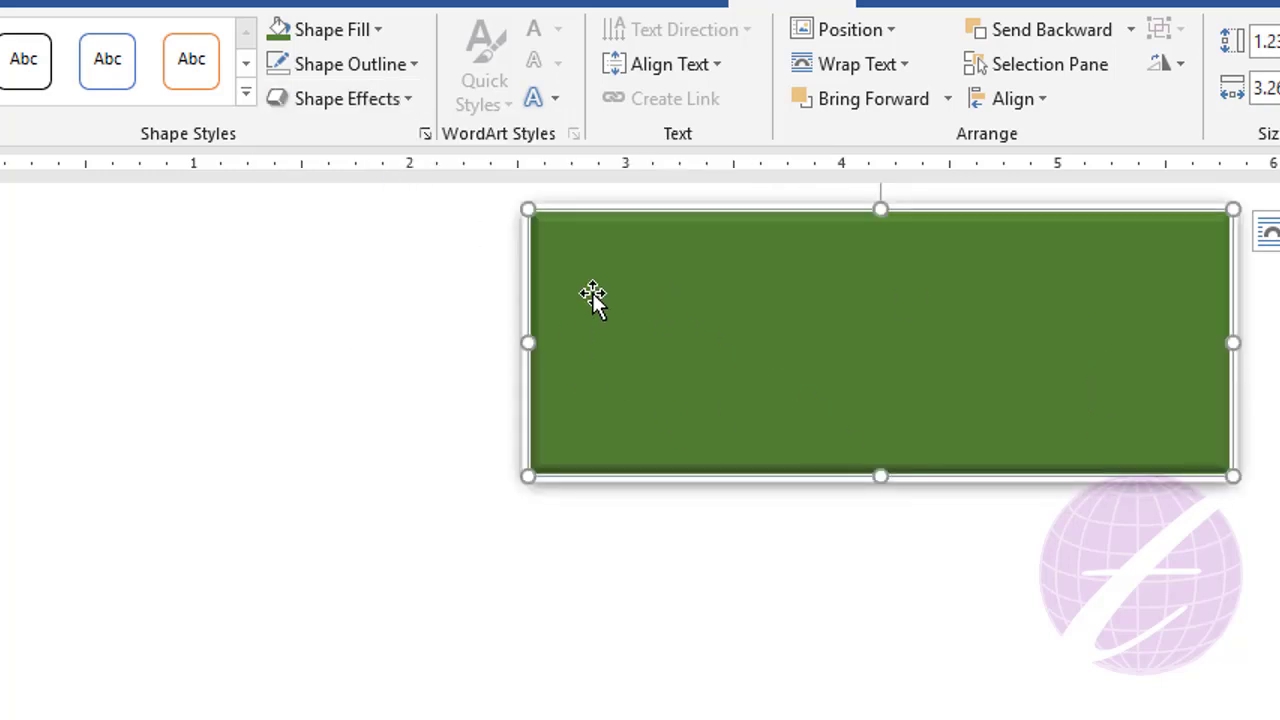
pyautogui.click(360, 100)
pyautogui.moveTo(370, 155)
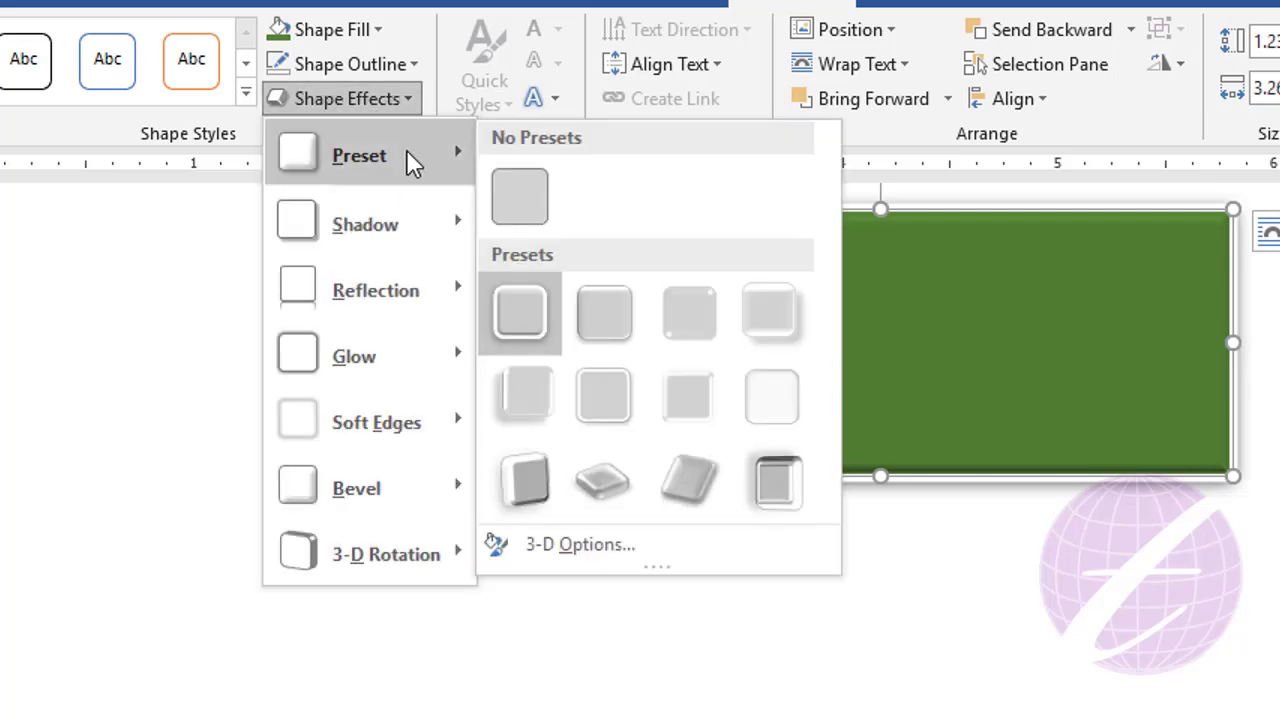
pyautogui.click(526, 209)
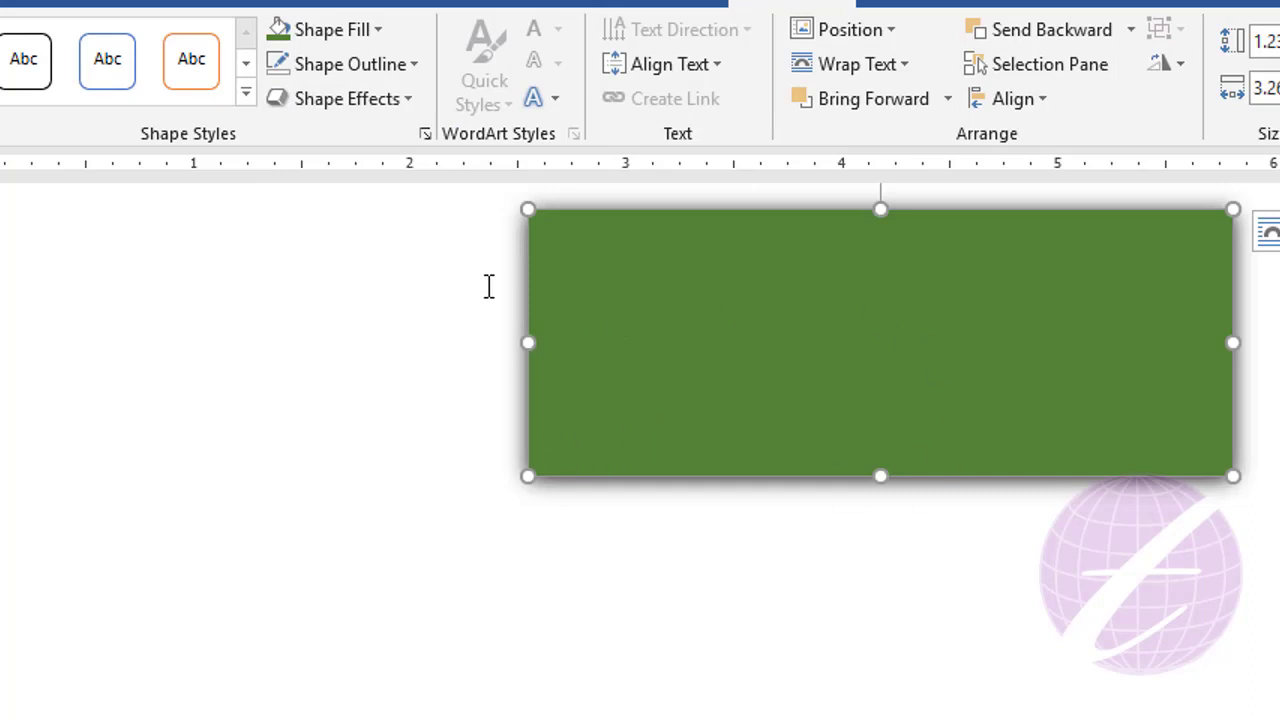
pyautogui.click(360, 104)
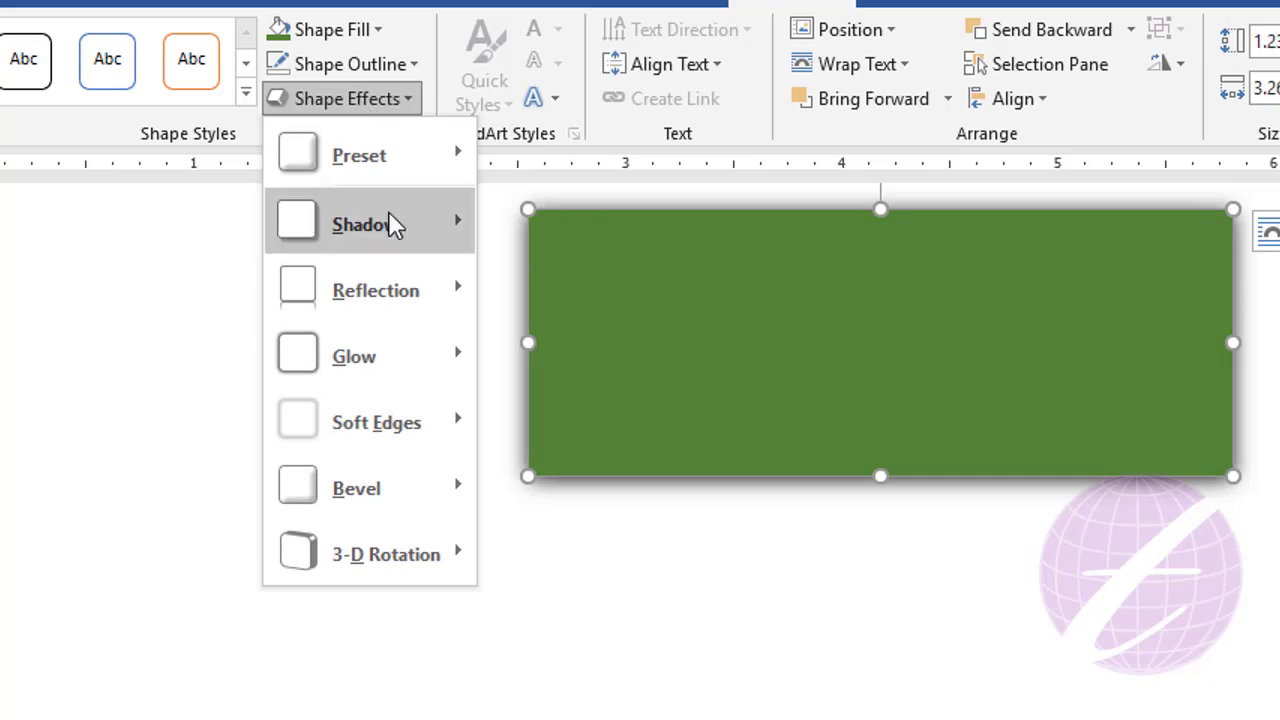
pyautogui.moveTo(362, 224)
pyautogui.click(522, 211)
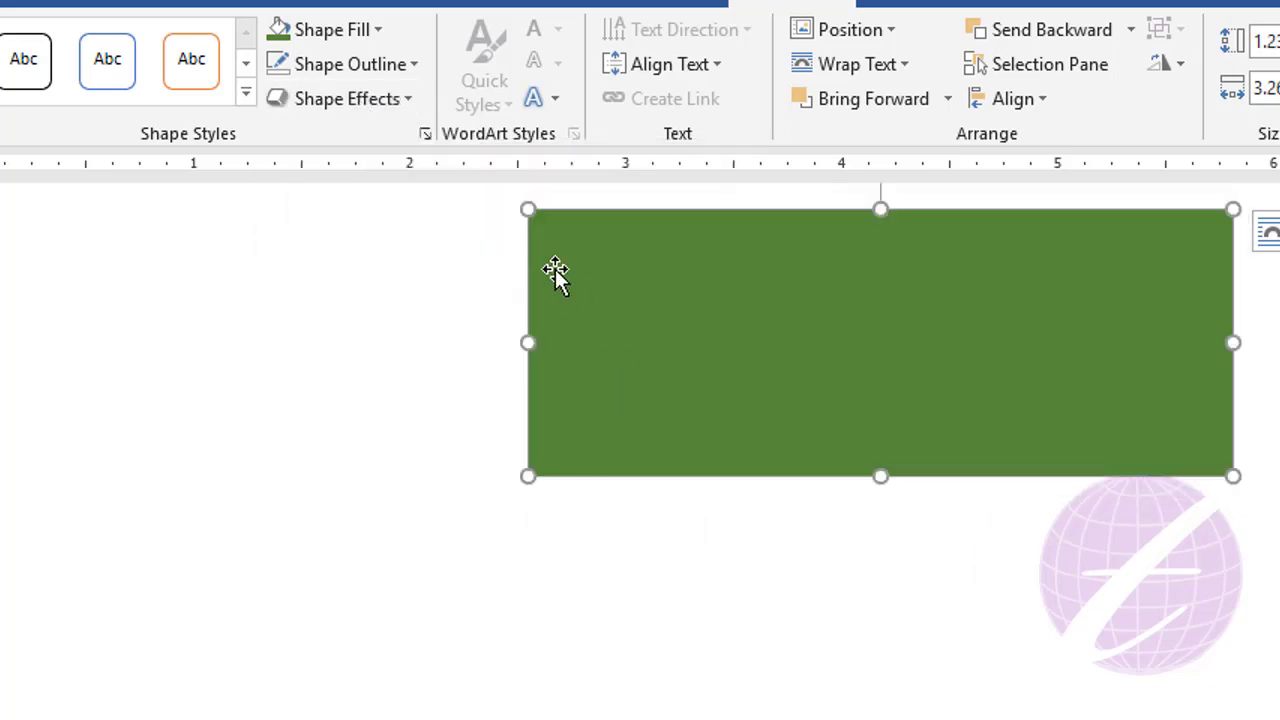
pyautogui.click(340, 100)
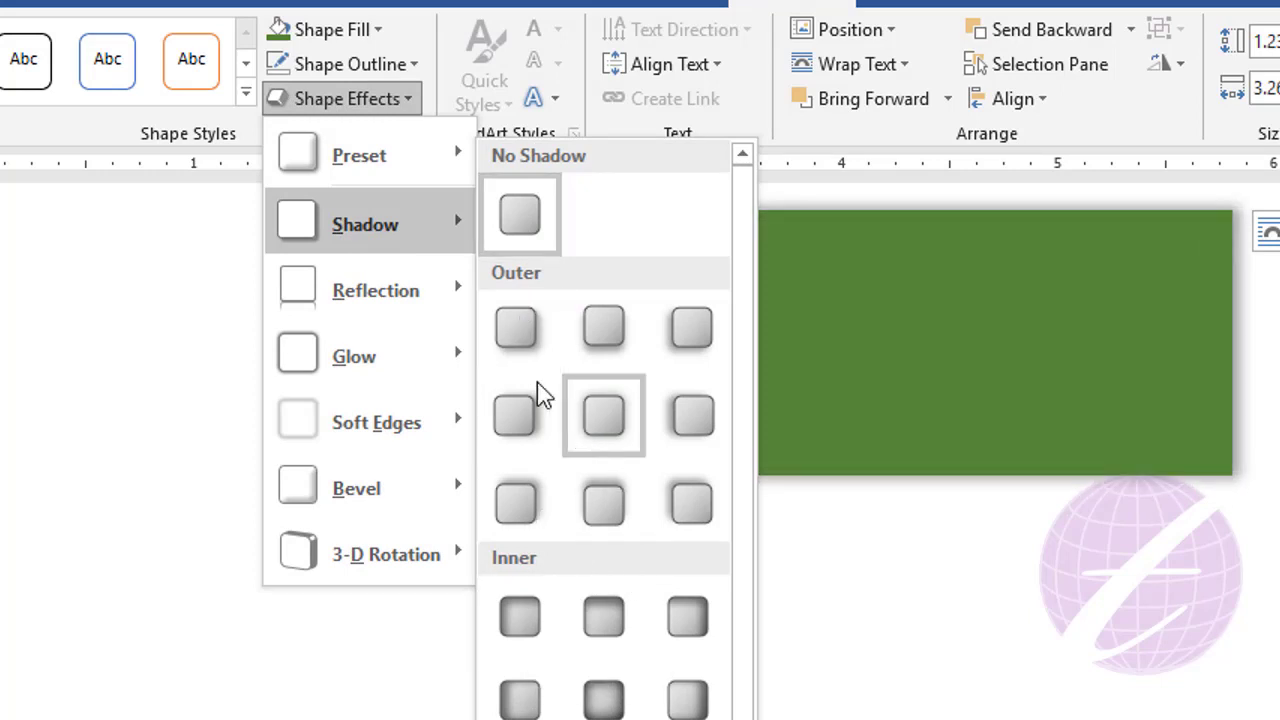
pyautogui.moveTo(376, 290)
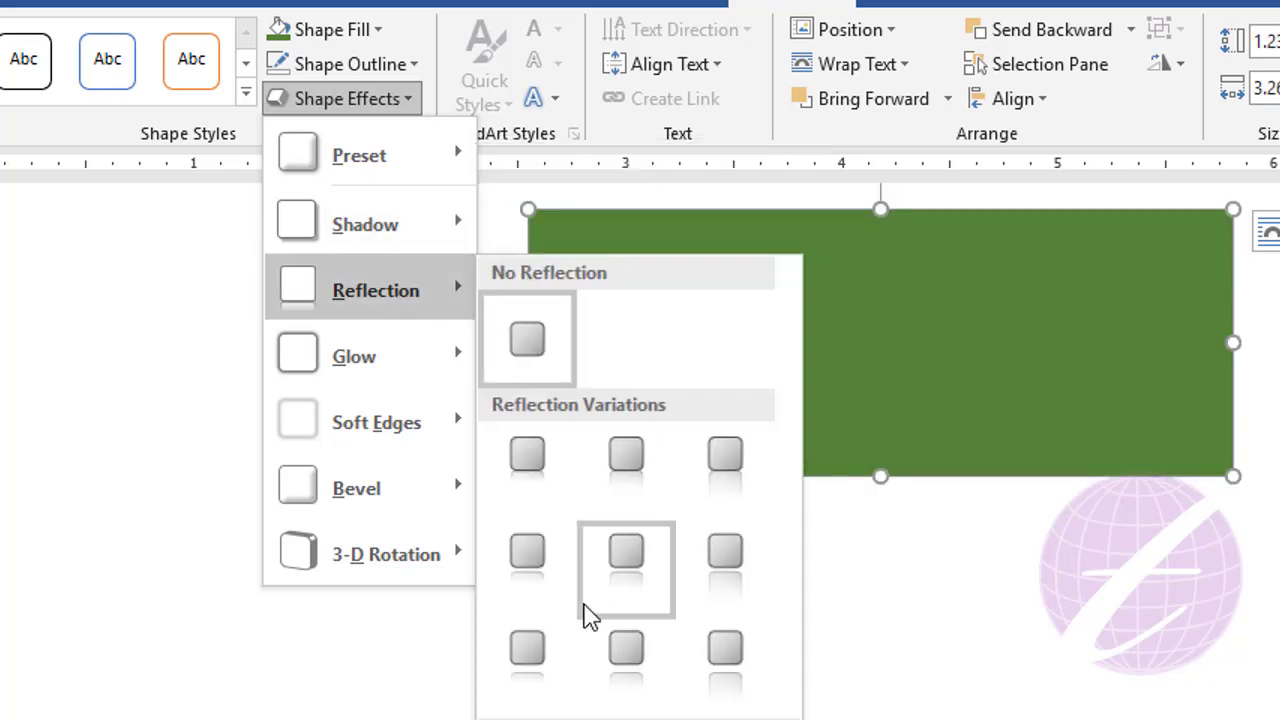
# Step: Add a reflection variation, a bevel and an Off Axis 1: Right 3-D rotation to the green rectangle
pyautogui.click(630, 565)
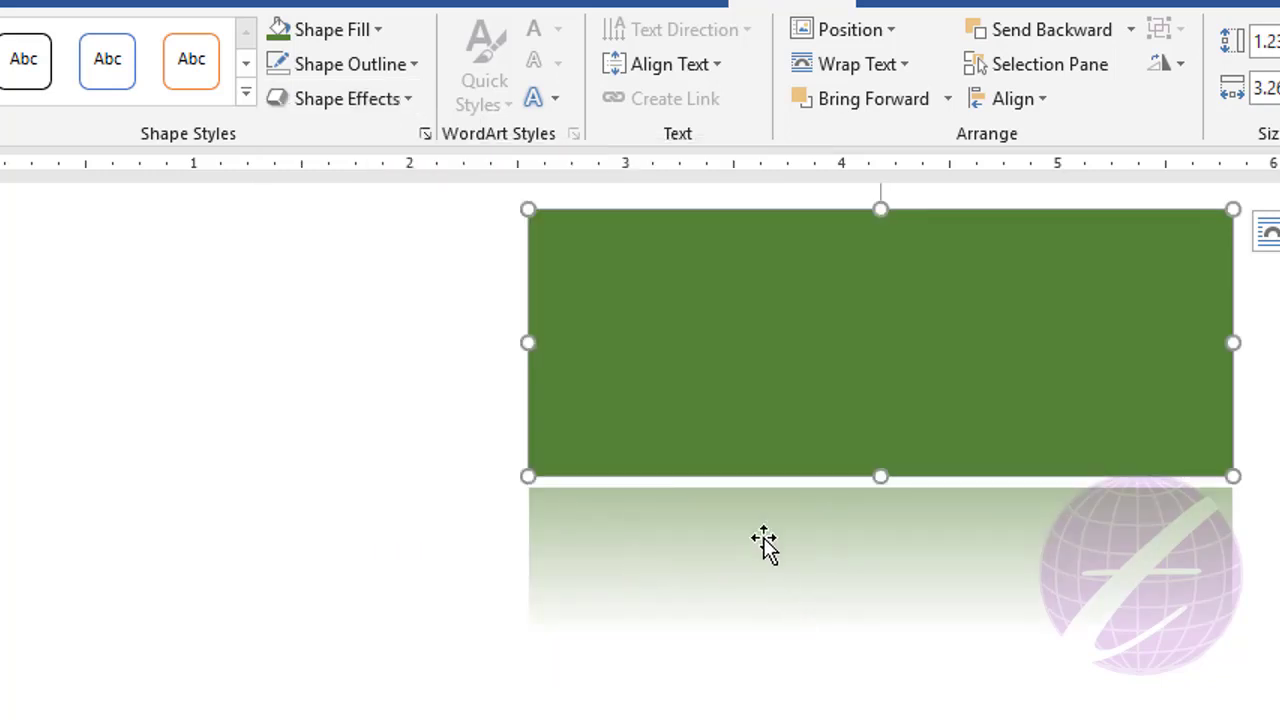
pyautogui.click(356, 102)
pyautogui.moveTo(376, 290)
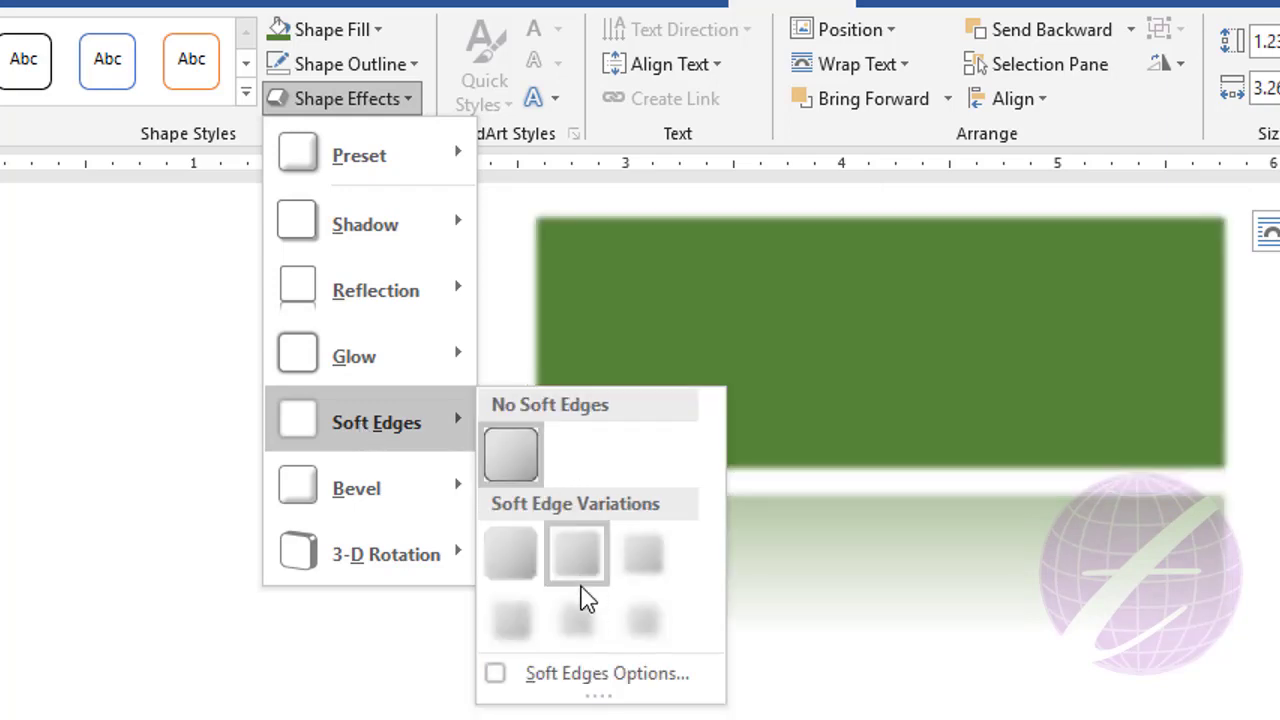
pyautogui.moveTo(357, 488)
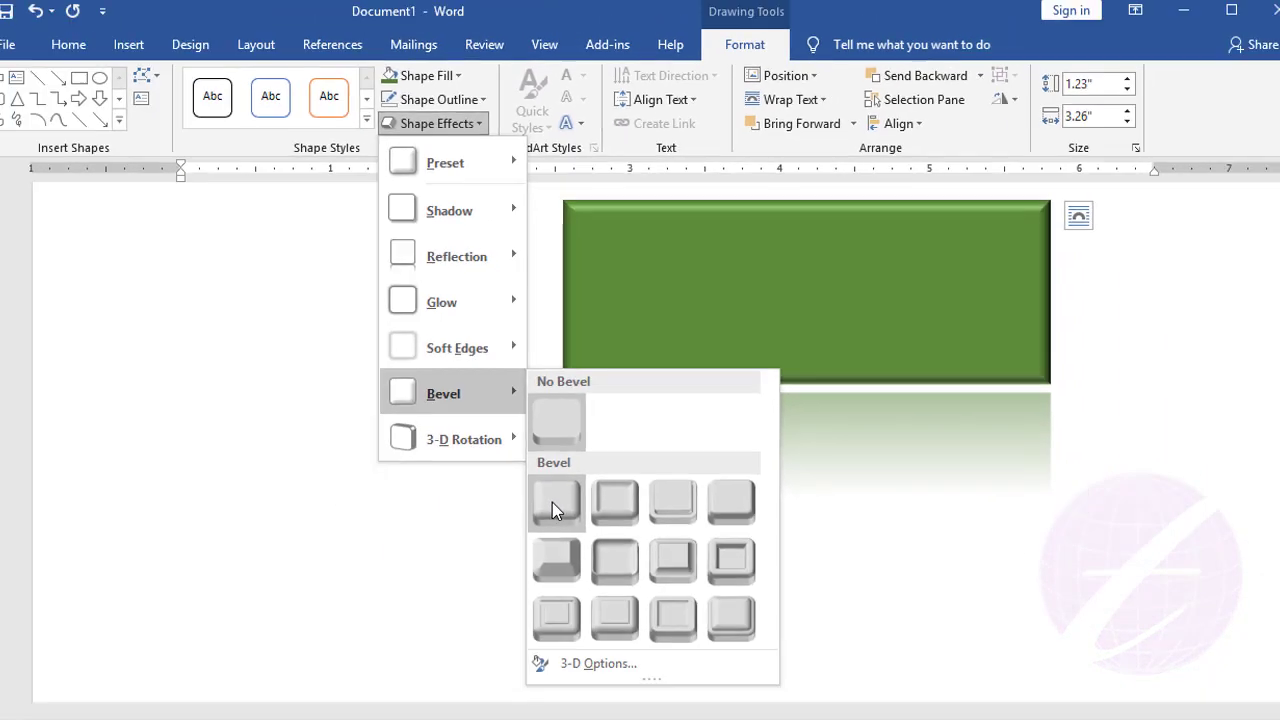
pyautogui.click(527, 622)
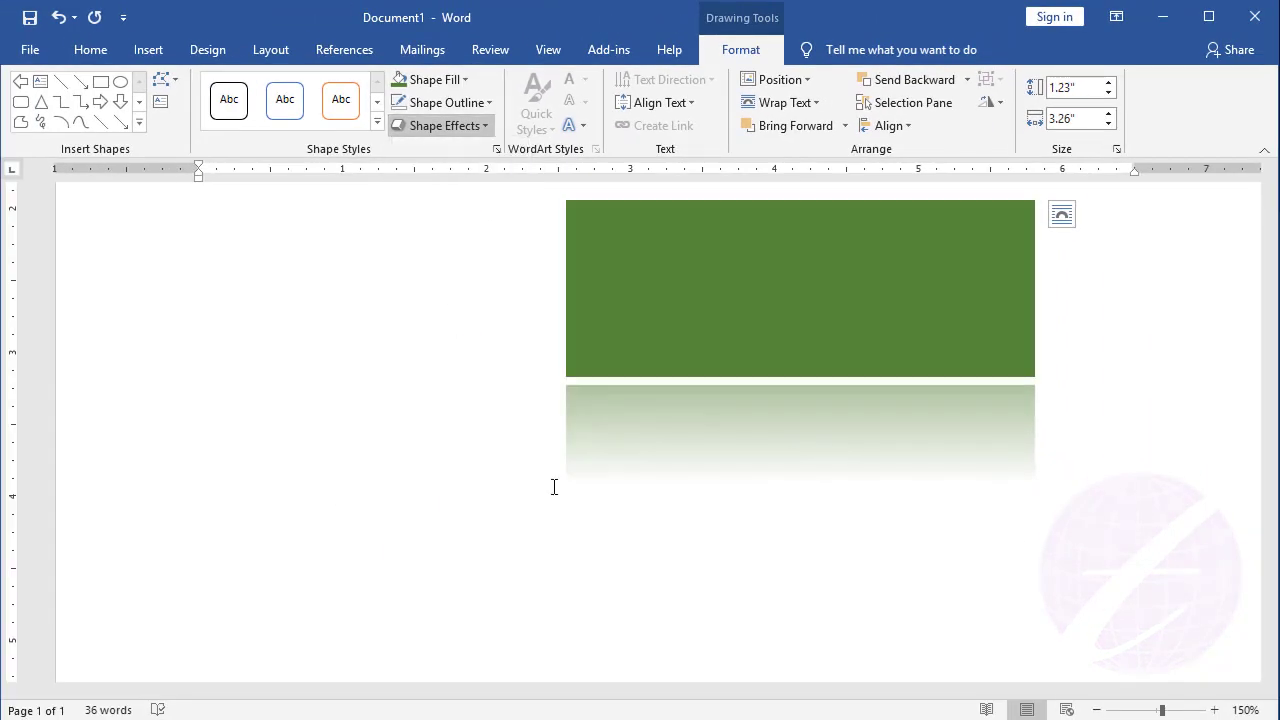
pyautogui.click(446, 126)
pyautogui.moveTo(470, 429)
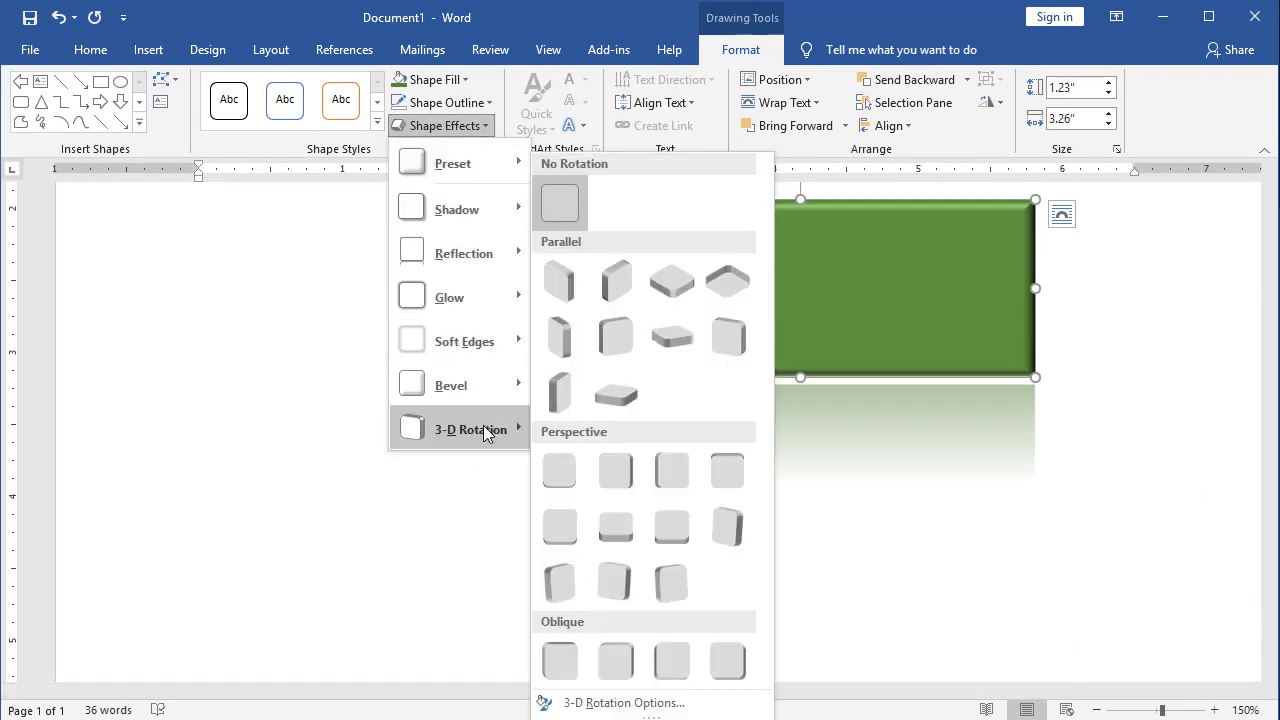
pyautogui.click(613, 337)
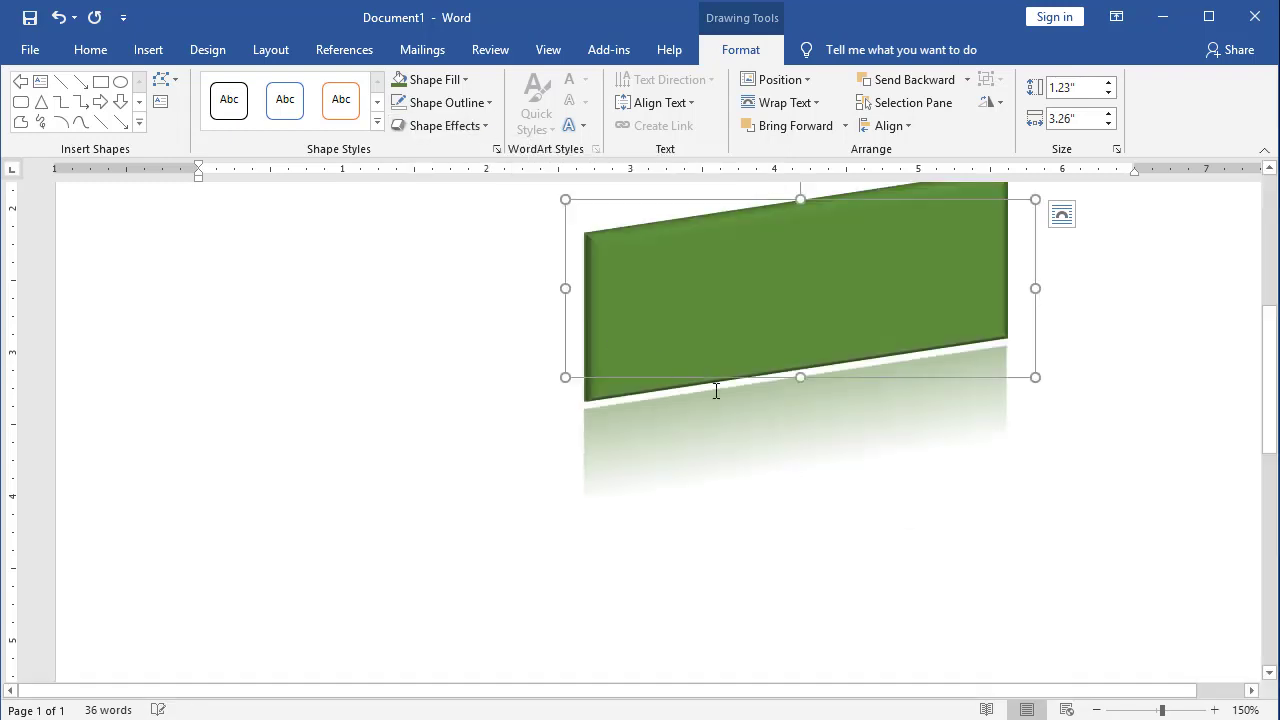
pyautogui.scroll(3, 794, 359)
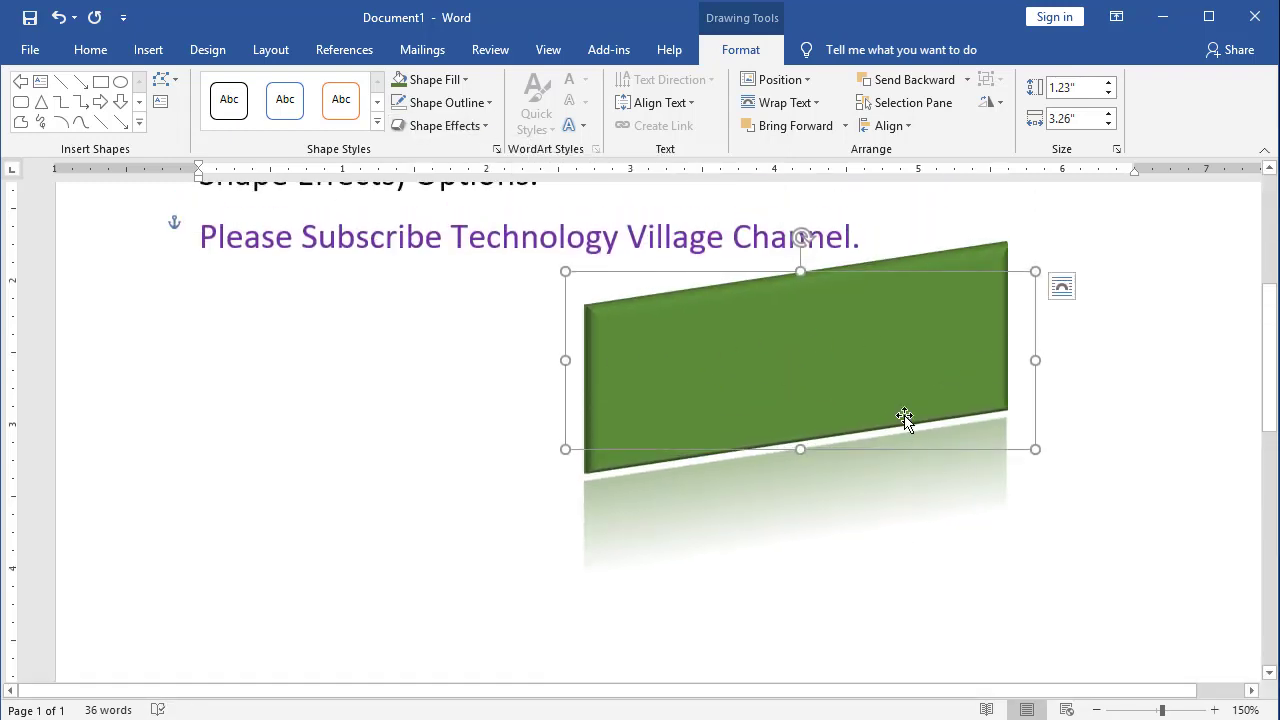